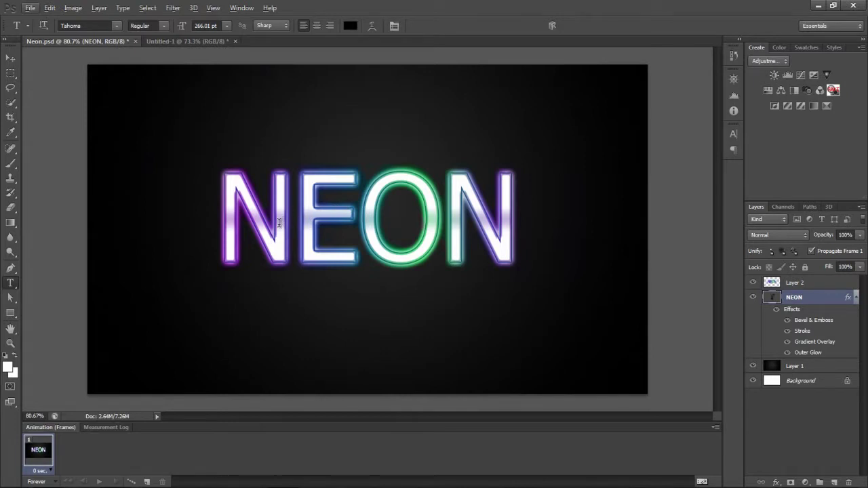
# Switch to the Untitled-1 document with the dark gradient background
pyautogui.press('Right')
pyautogui.press('Right')
pyautogui.press('Right')
pyautogui.press('Right')
pyautogui.press('Right')
pyautogui.press('Right')
pyautogui.press('Right')
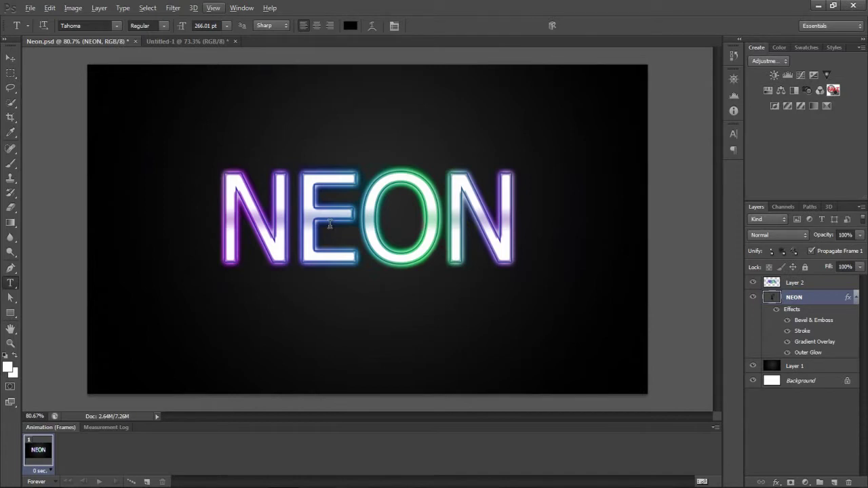
pyautogui.click(10, 58)
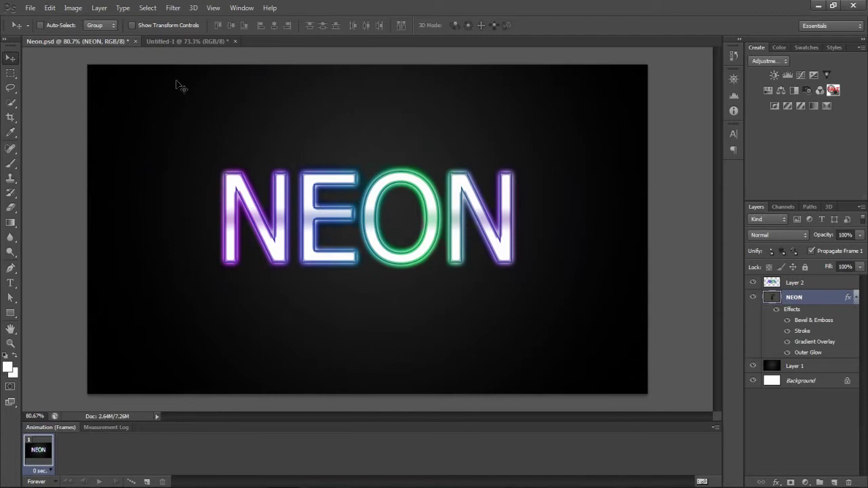
pyautogui.click(182, 42)
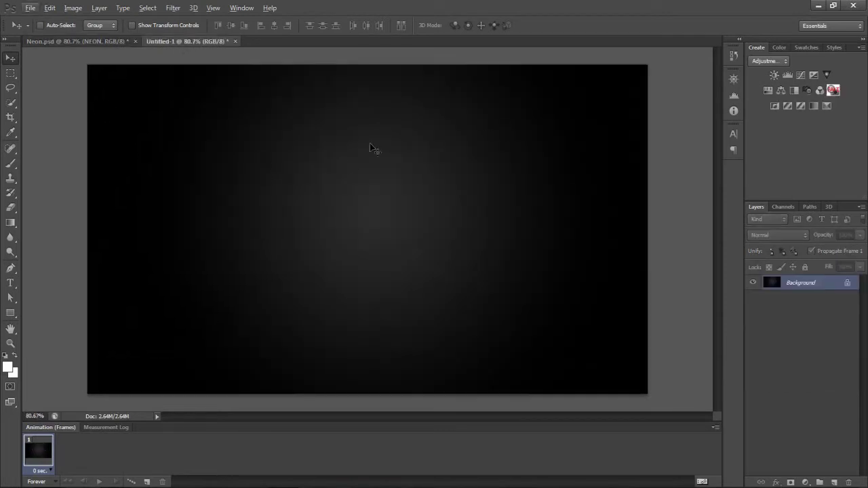
pyautogui.press('i')
pyautogui.press('v')
pyautogui.hotkey('alt', 'd')
pyautogui.press('Escape')
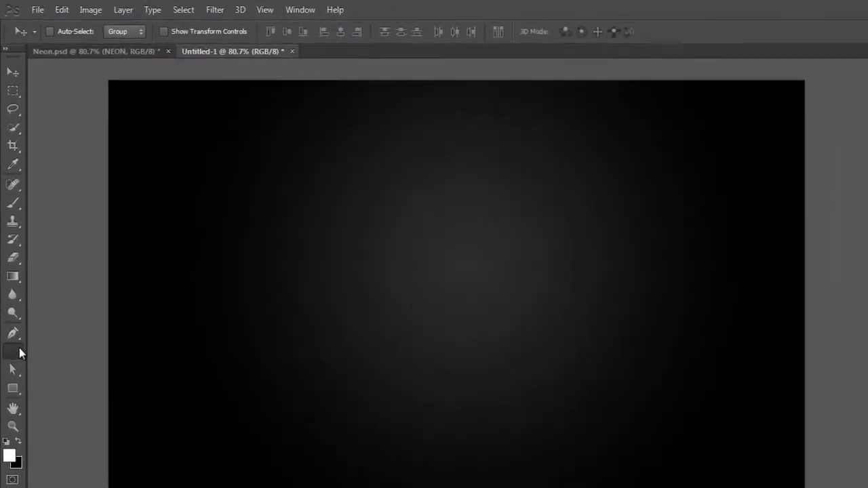
# Choose the Type tool with Tahoma font and white (ffffff) text colour
pyautogui.click(19, 351)
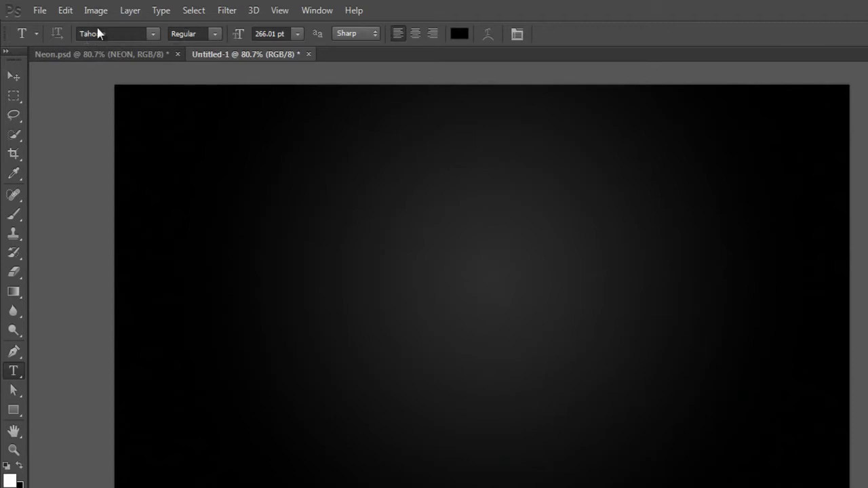
pyautogui.click(158, 34)
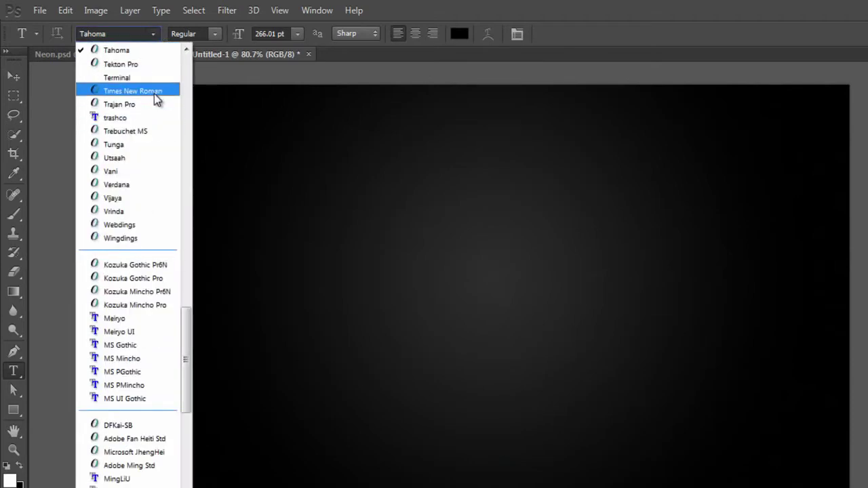
pyautogui.scroll(2, 154, 94)
pyautogui.click(115, 131)
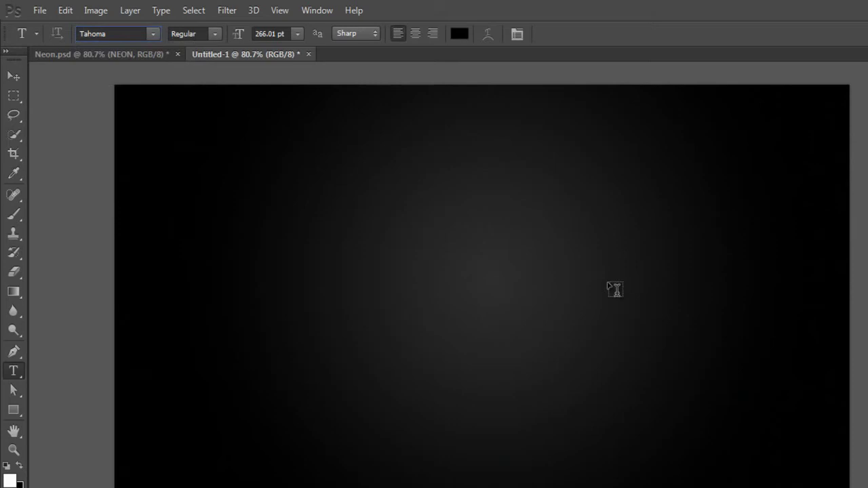
pyautogui.click(154, 34)
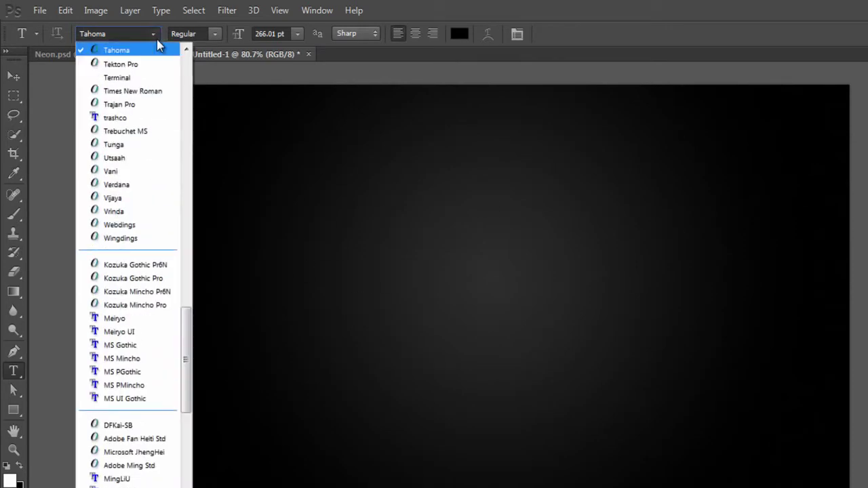
pyautogui.click(152, 34)
pyautogui.click(151, 34)
pyautogui.click(152, 34)
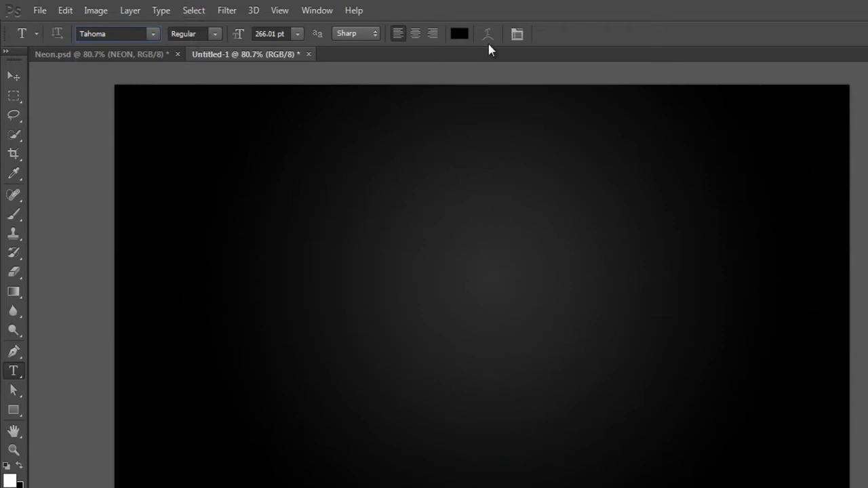
pyautogui.click(459, 34)
pyautogui.moveTo(493, 213); pyautogui.dragTo(380, 167)
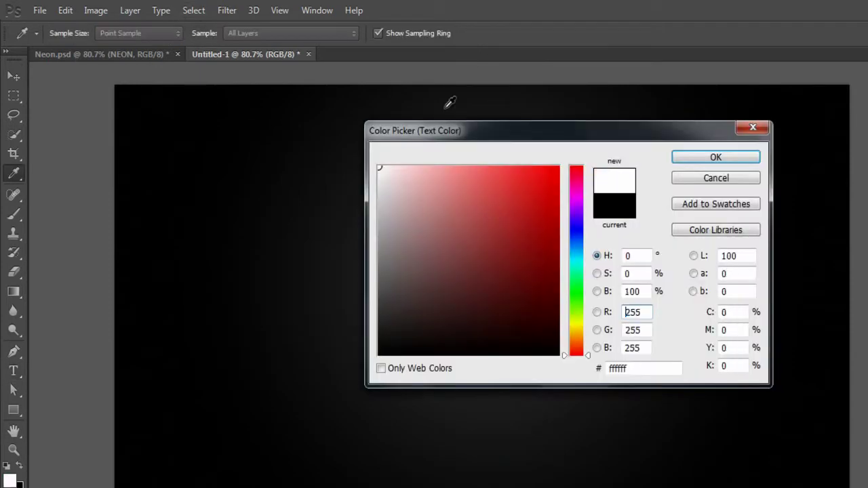
pyautogui.click(681, 162)
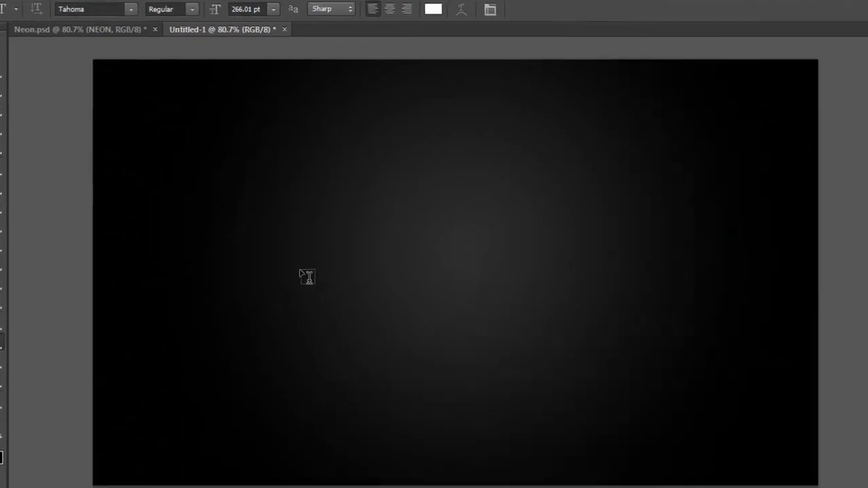
# Type NEON in white on the canvas and move it to the centre
pyautogui.click(273, 261)
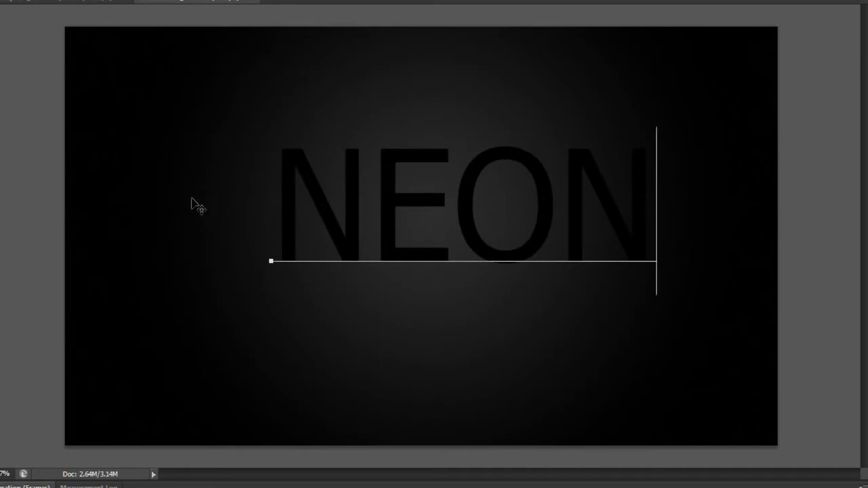
pyautogui.hotkey('ctrl', 'a')
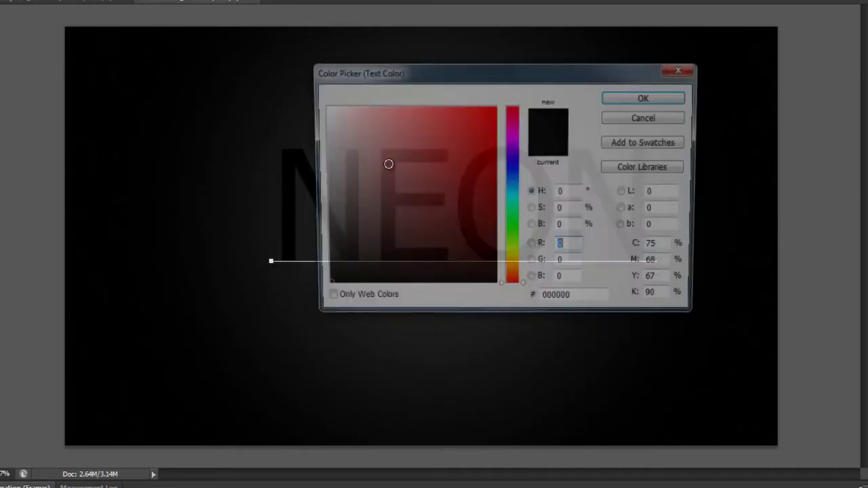
pyautogui.click(322, 109)
pyautogui.click(642, 97)
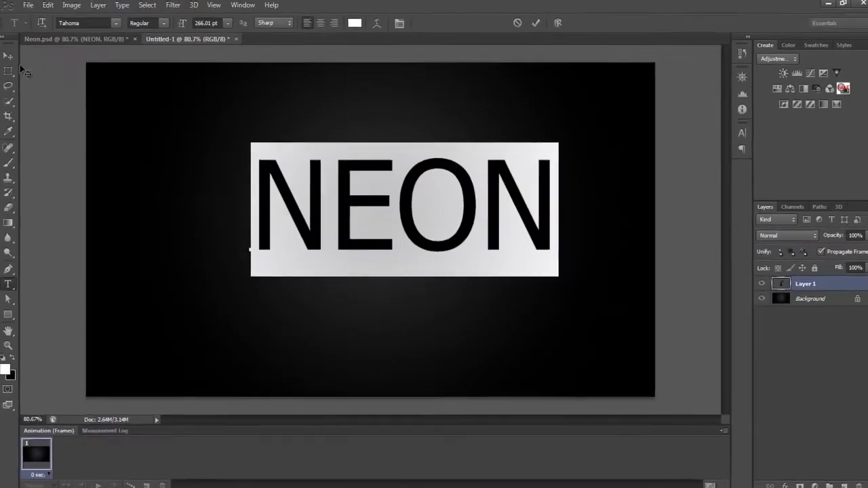
pyautogui.click(14, 58)
pyautogui.moveTo(339, 227); pyautogui.dragTo(310, 233)
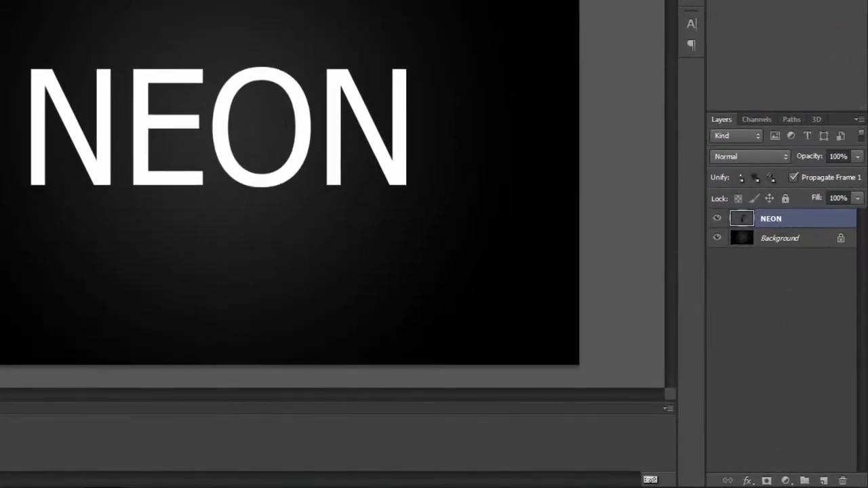
# Add a Gradient Overlay to NEON and make its left gradient stop white
pyautogui.click(746, 480)
pyautogui.click(789, 437)
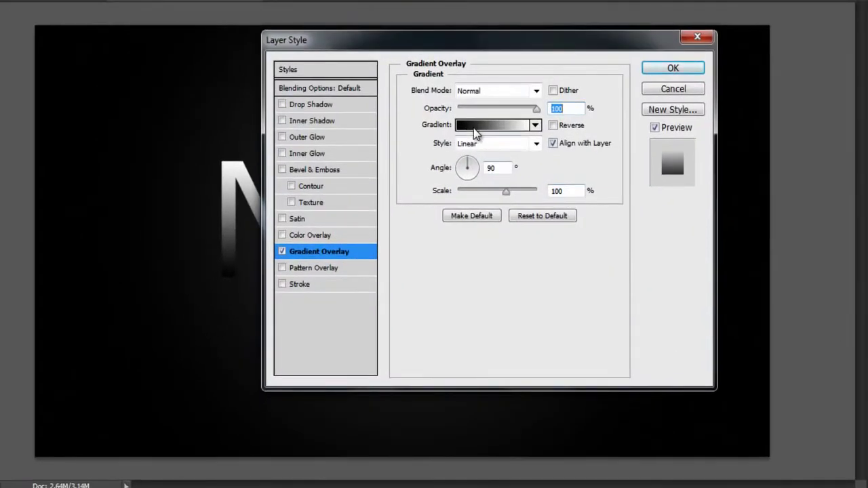
pyautogui.click(474, 128)
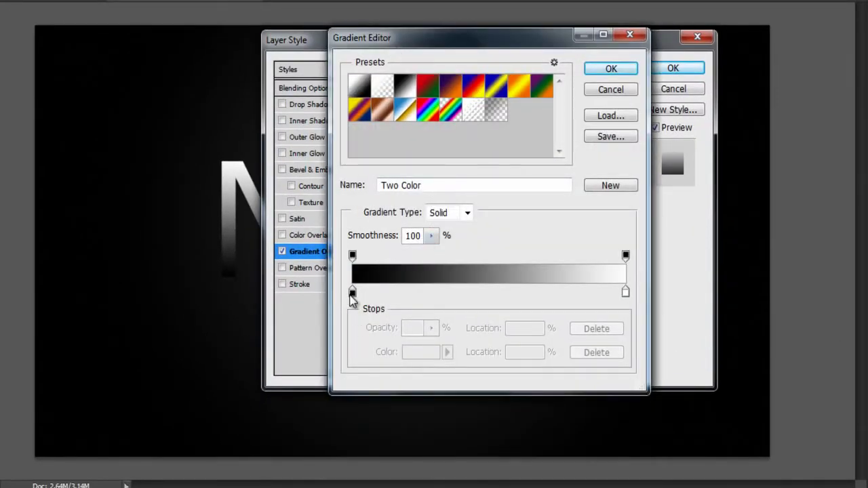
pyautogui.click(352, 292)
pyautogui.doubleClick(352, 293)
pyautogui.click(299, 107)
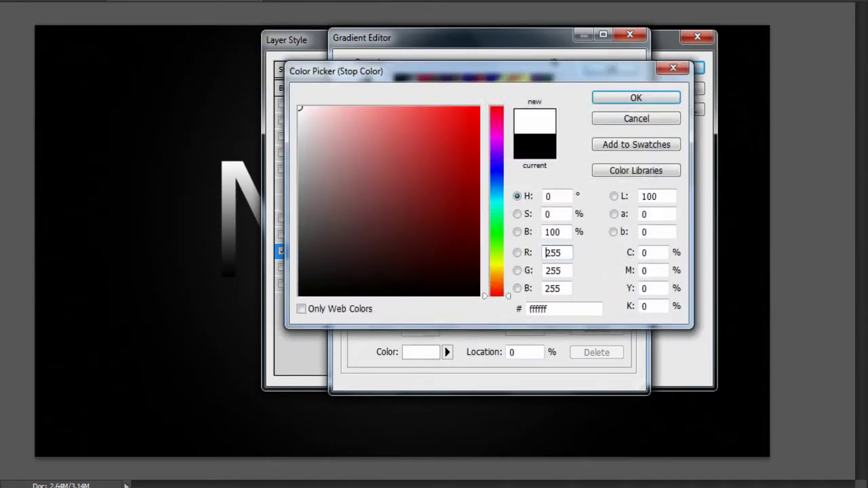
pyautogui.click(607, 98)
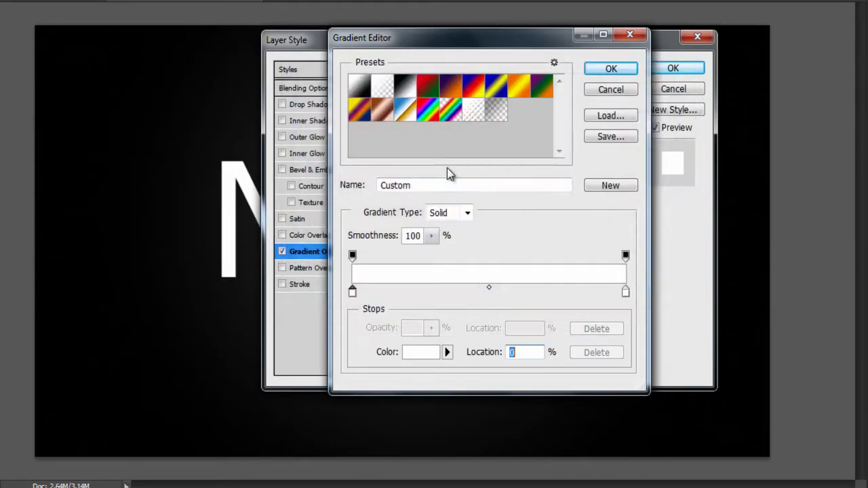
# Add a light grey d9d9d9 stop at 50% and move the outer stops to 36% and 60%
pyautogui.click(489, 292)
pyautogui.doubleClick(489, 292)
pyautogui.moveTo(330, 147)
pyautogui.mouseDown()
pyautogui.moveTo(279, 126)
pyautogui.moveTo(294, 139)
pyautogui.moveTo(299, 134)
pyautogui.mouseUp()
pyautogui.click(298, 134)
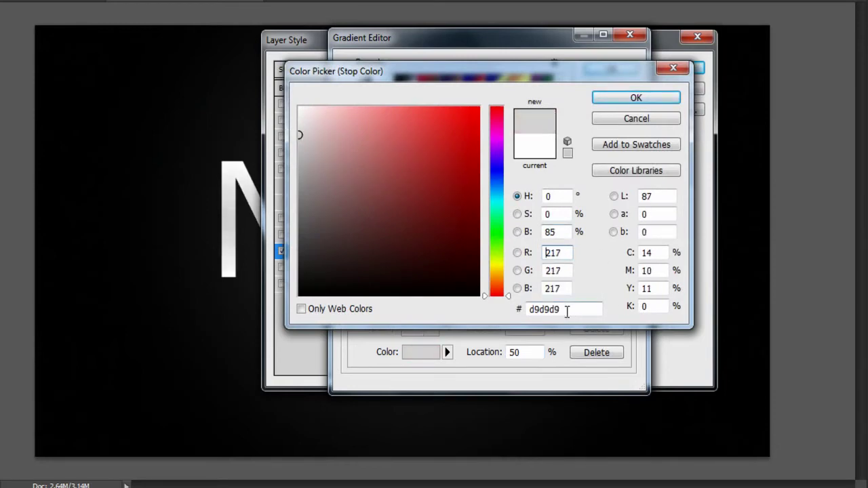
pyautogui.moveTo(574, 309); pyautogui.dragTo(527, 309)
pyautogui.click(610, 119)
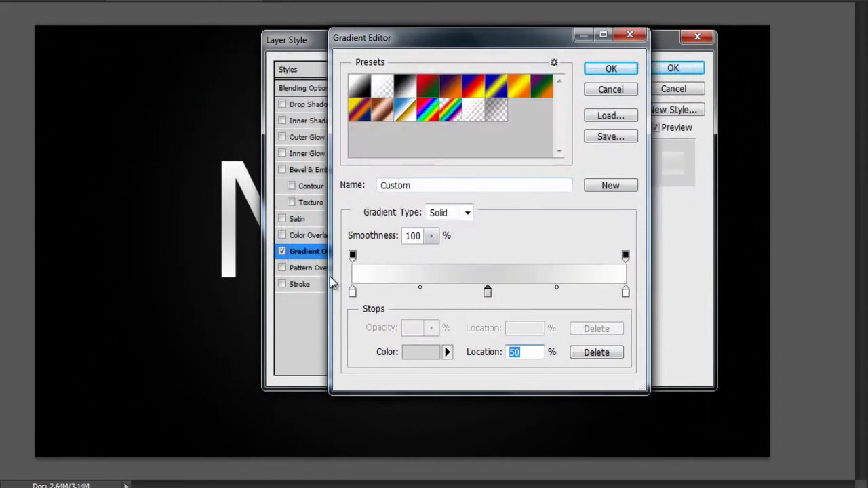
pyautogui.moveTo(352, 293); pyautogui.dragTo(458, 296)
pyautogui.moveTo(625, 292); pyautogui.dragTo(520, 296)
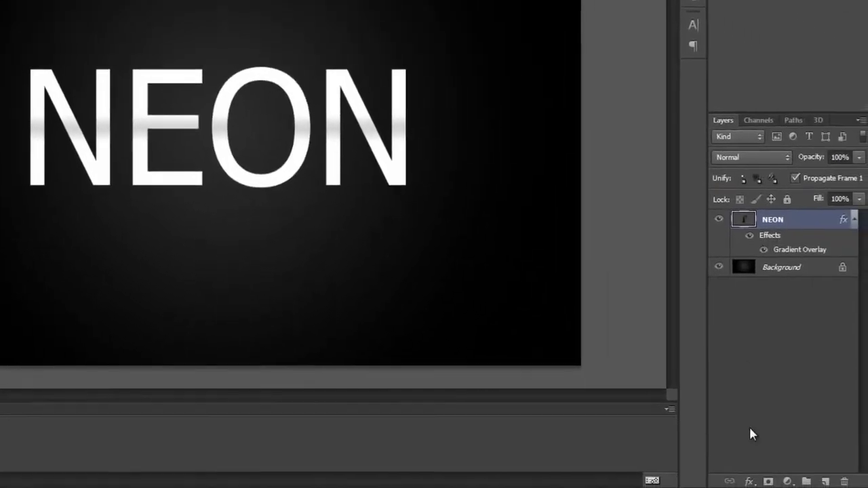
# Add Bevel & Emboss to NEON with 150% depth and 10 px size
pyautogui.click(748, 481)
pyautogui.click(780, 390)
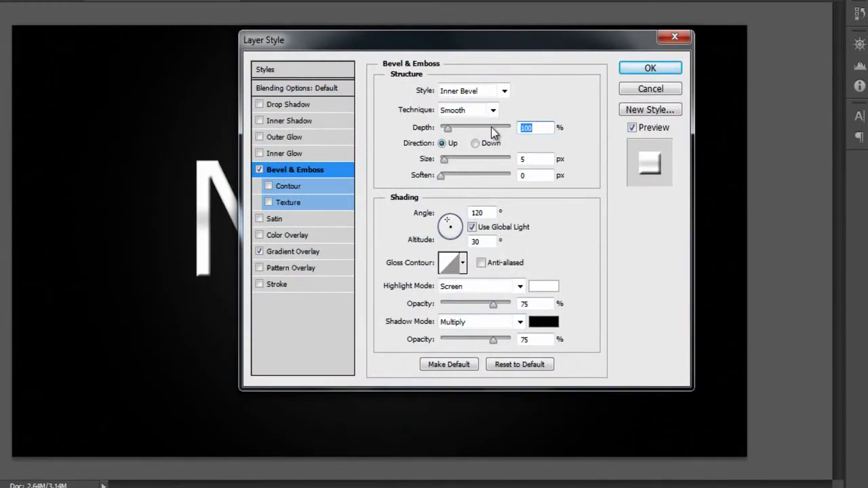
pyautogui.write('150')
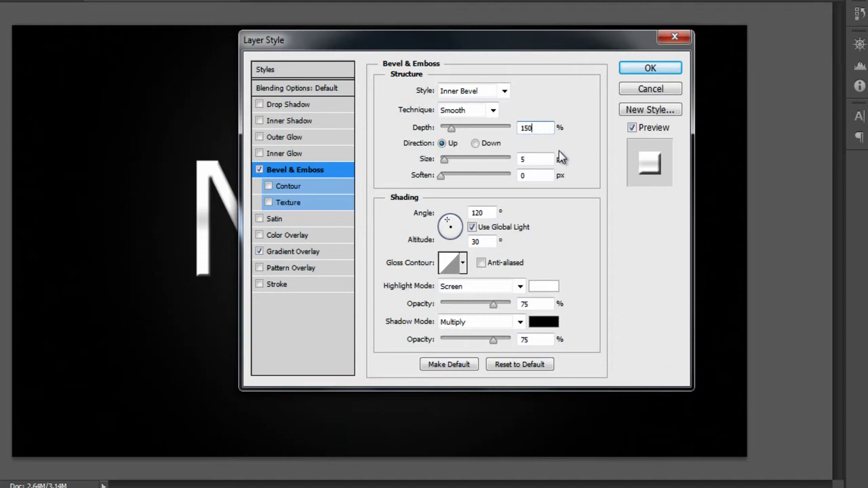
pyautogui.press('Tab')
pyautogui.write('10')
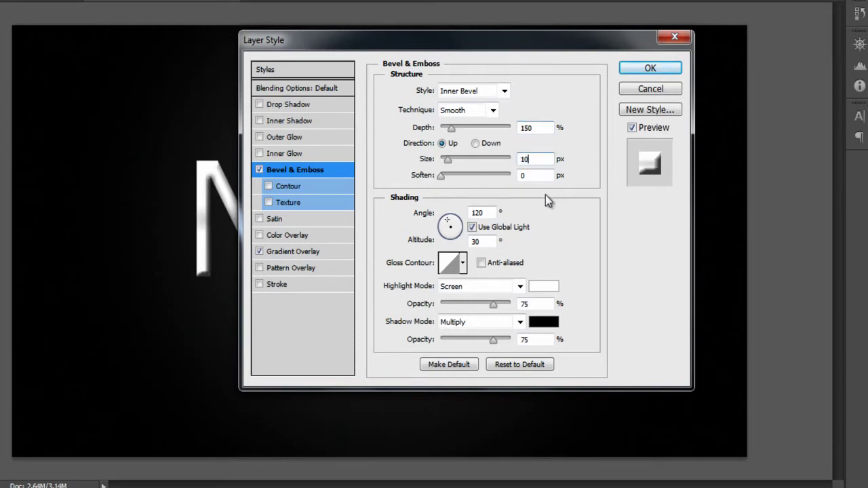
# Set the bevel angle to 90° and altitude to 90°, with Use Global Light off
pyautogui.doubleClick(486, 214)
pyautogui.write('90')
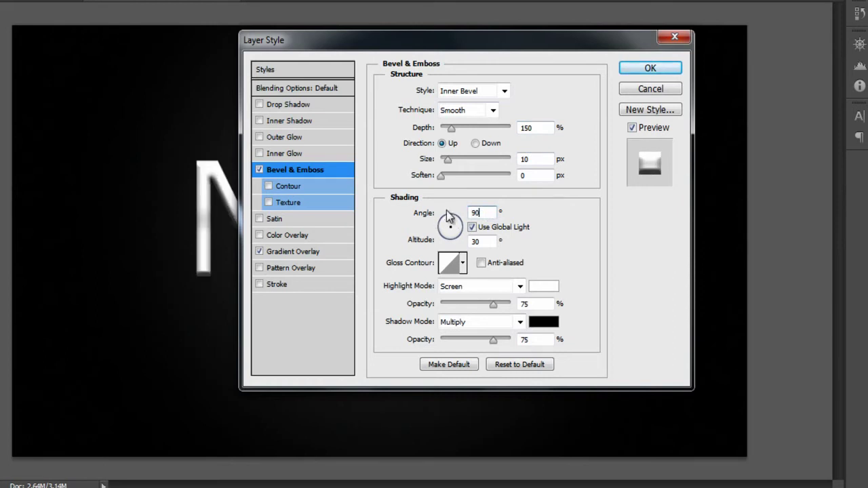
pyautogui.doubleClick(483, 241)
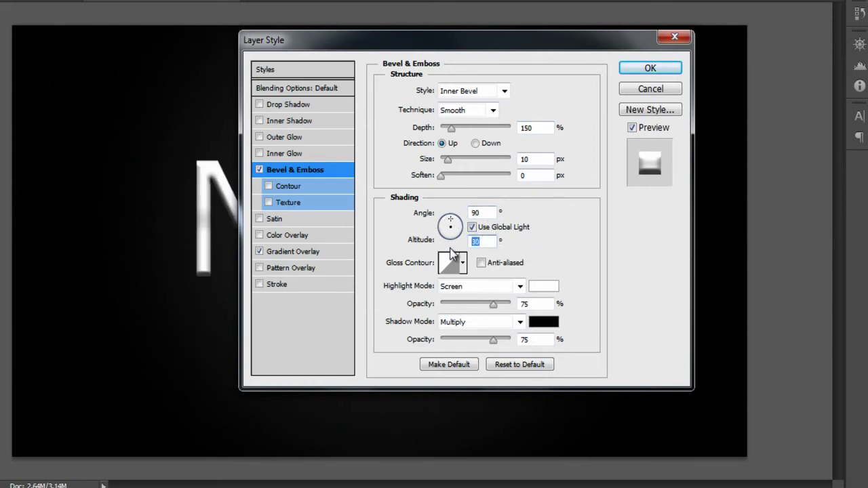
pyautogui.write('90')
pyautogui.click(473, 227)
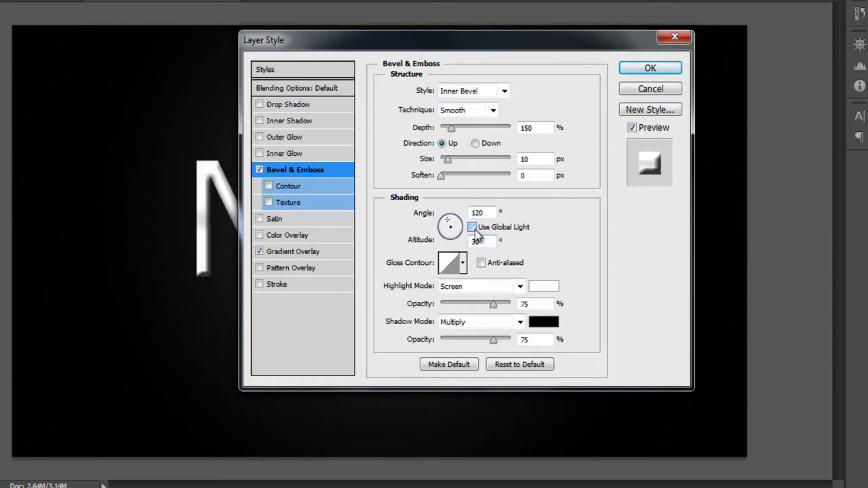
pyautogui.click(474, 230)
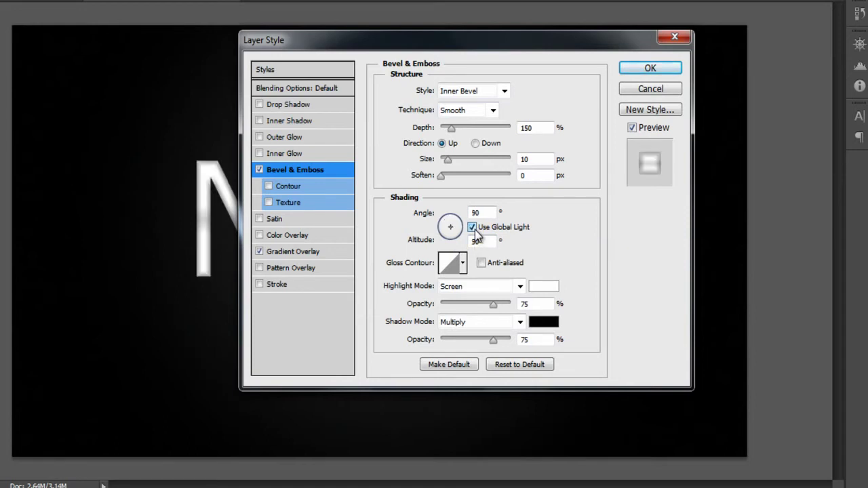
pyautogui.click(474, 230)
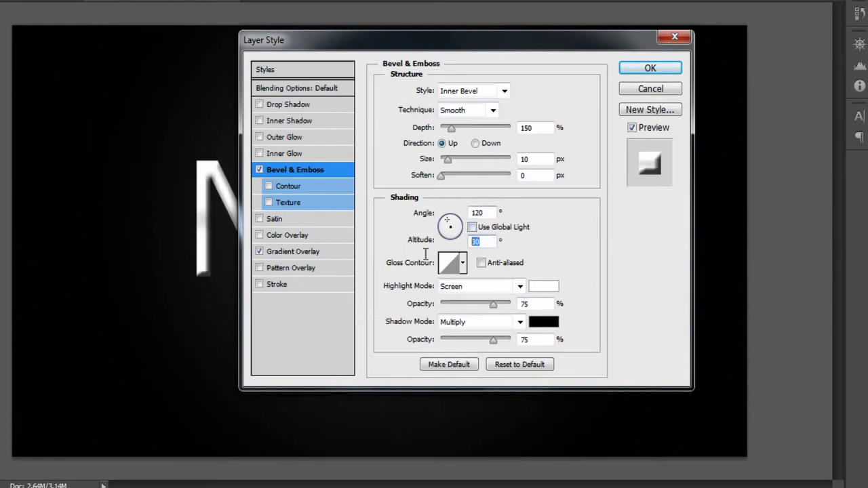
pyautogui.write('90')
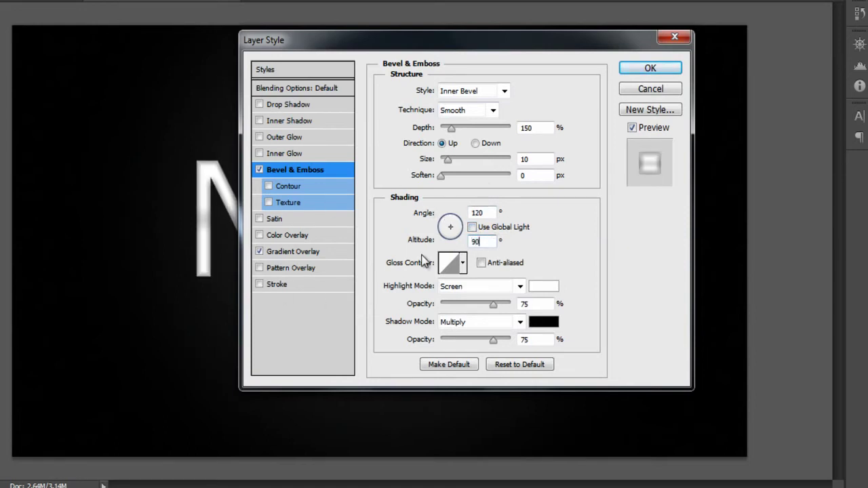
pyautogui.doubleClick(488, 213)
pyautogui.write('90')
# Apply a different gloss contour preset to the bevel
pyautogui.click(464, 264)
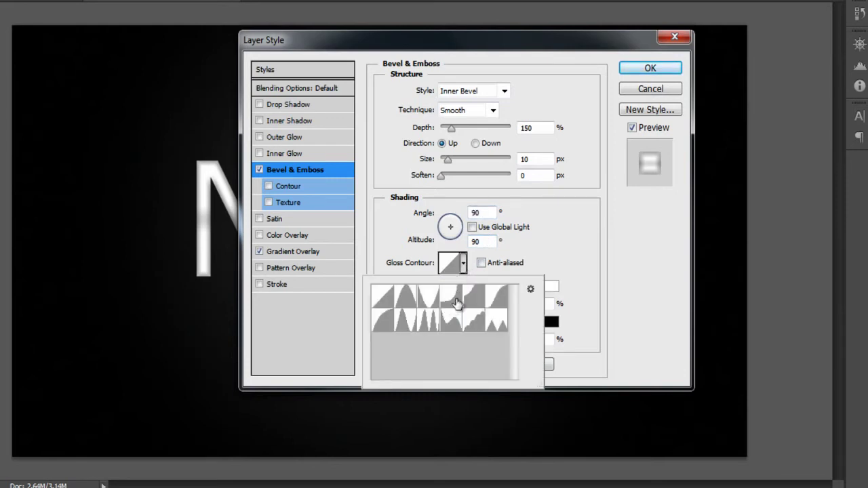
pyautogui.click(453, 305)
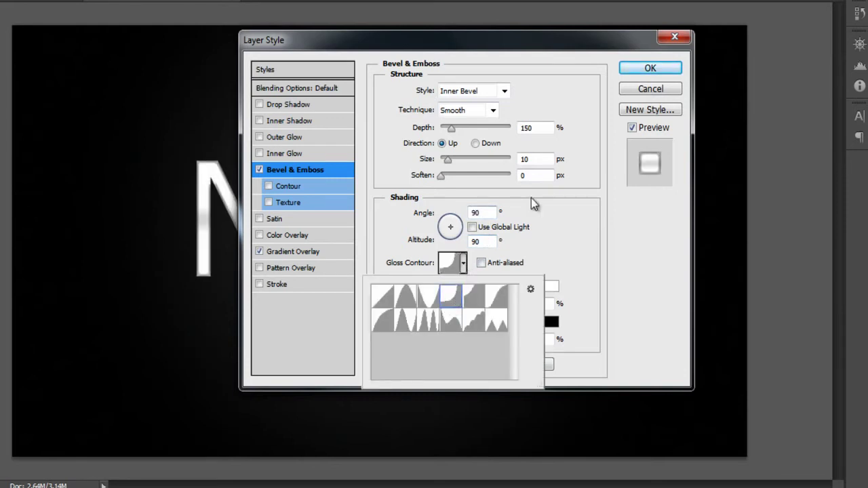
pyautogui.click(462, 265)
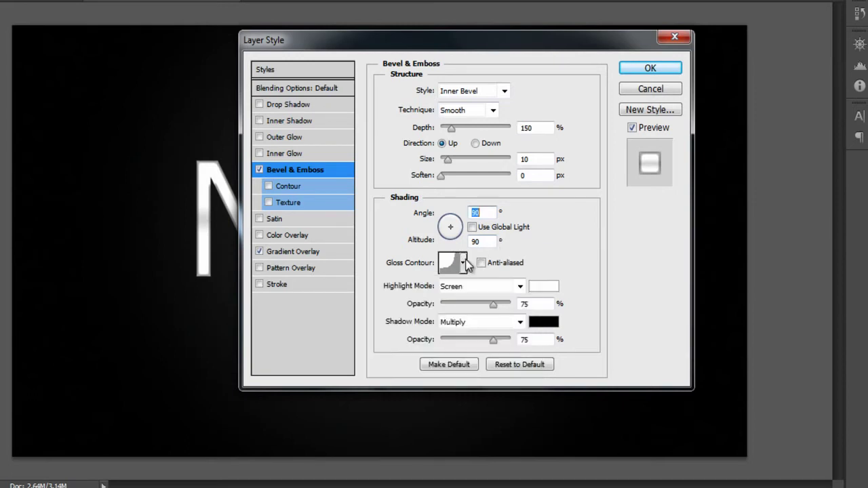
pyautogui.moveTo(365, 46); pyautogui.dragTo(432, 339)
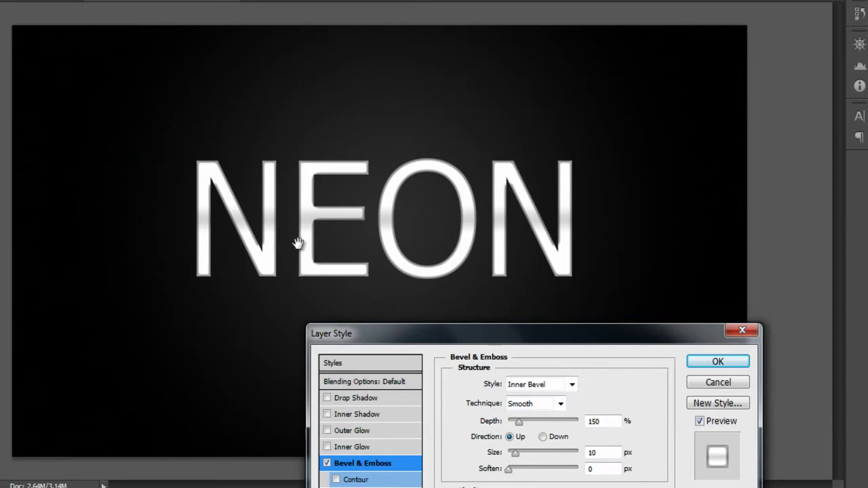
pyautogui.moveTo(415, 337); pyautogui.dragTo(364, 80)
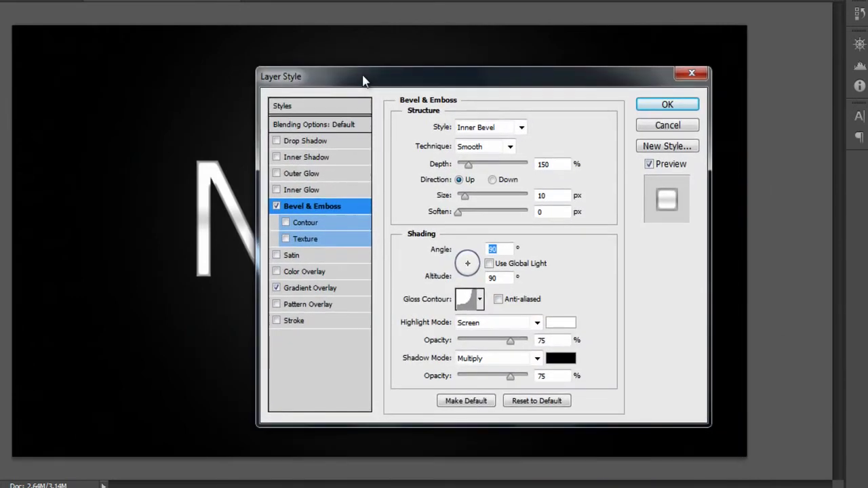
# Turn on Stroke for NEON and set its colour to hex 294f61
pyautogui.click(294, 320)
pyautogui.click(544, 126)
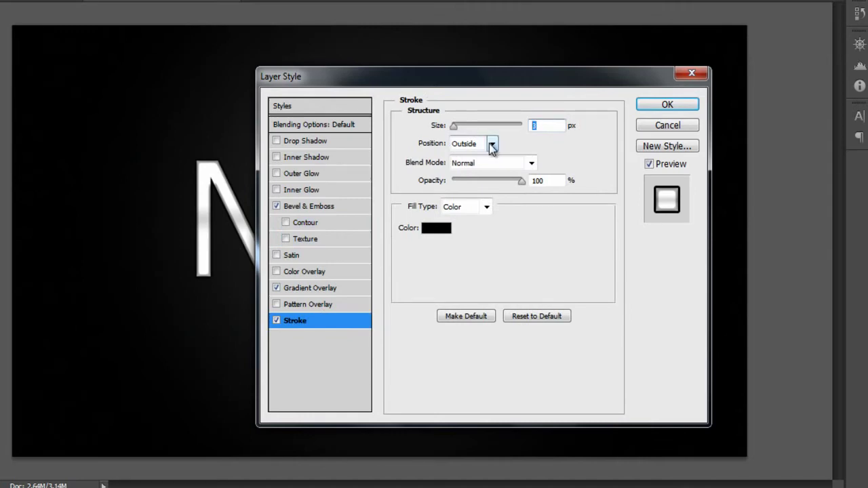
pyautogui.click(446, 229)
pyautogui.click(535, 310)
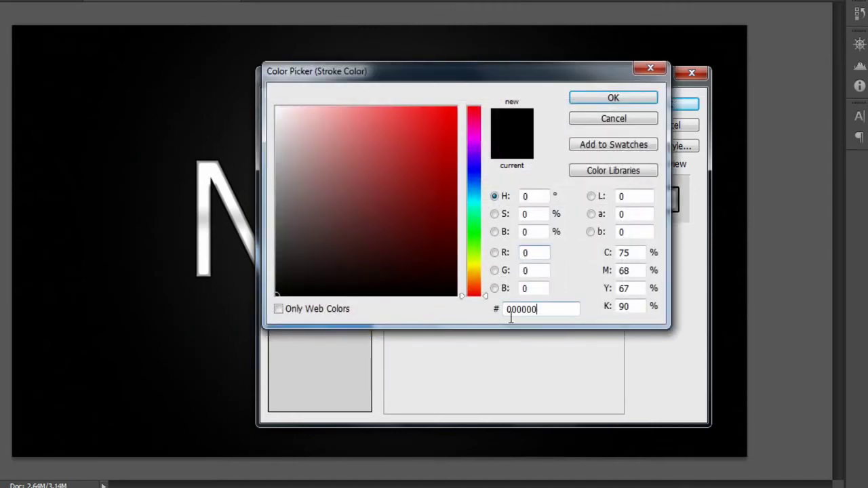
pyautogui.doubleClick(511, 312)
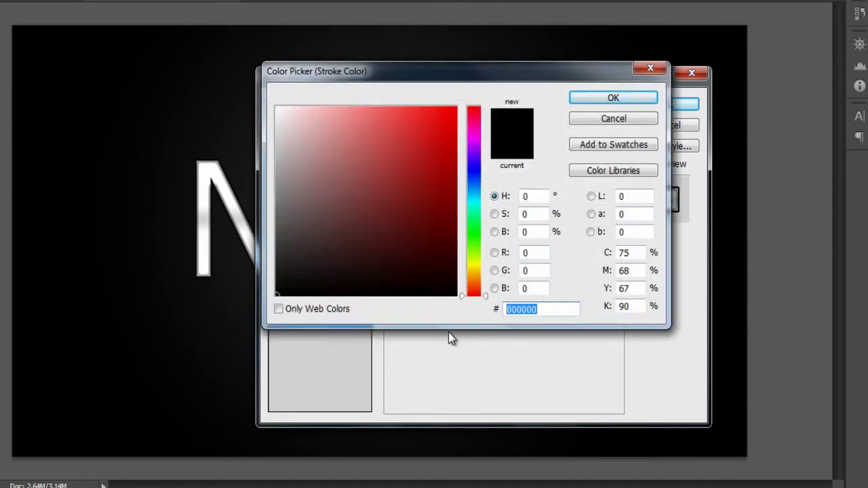
pyautogui.write('29')
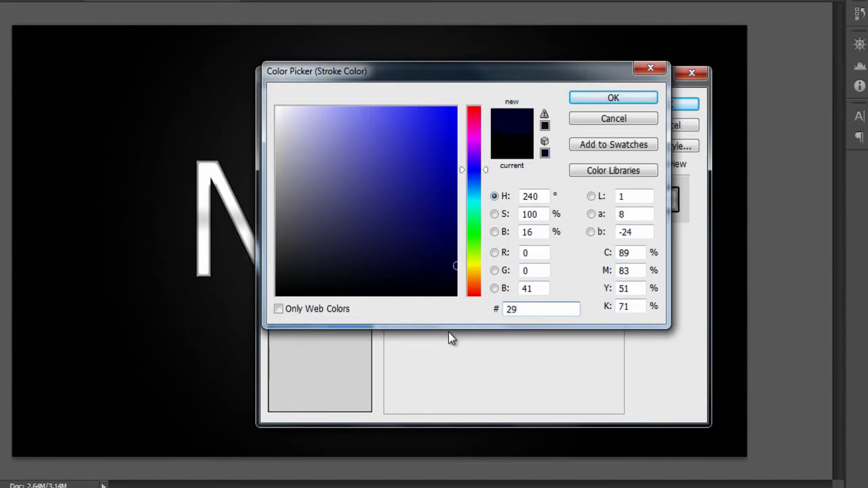
pyautogui.write('4f')
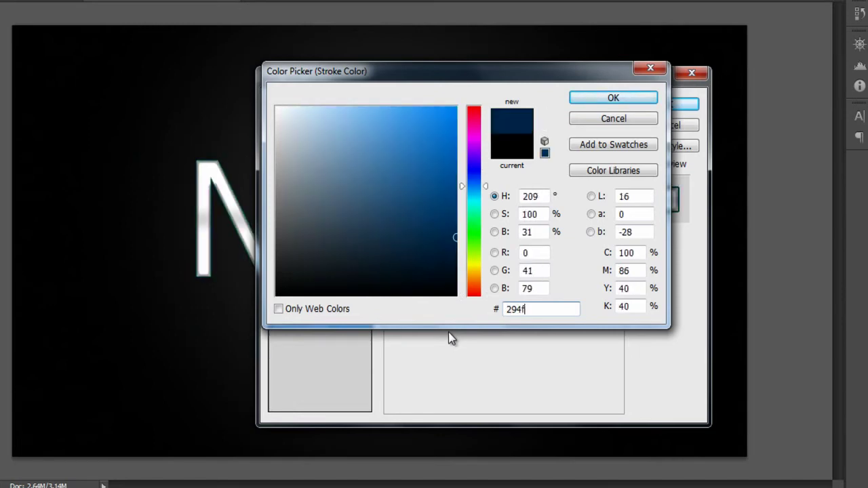
pyautogui.write('61')
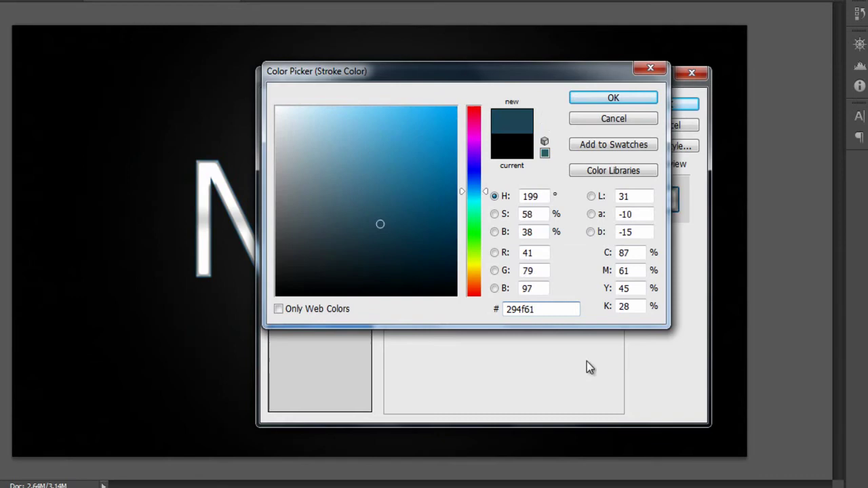
pyautogui.click(607, 97)
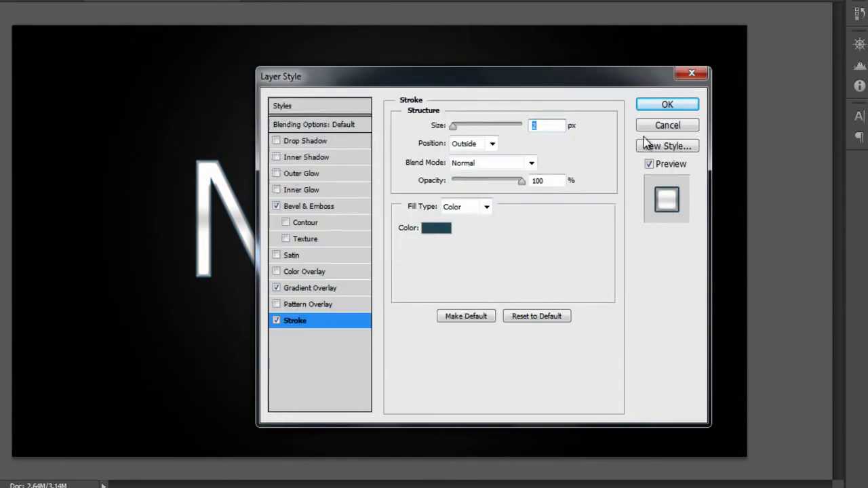
pyautogui.moveTo(346, 73); pyautogui.dragTo(366, 105)
# Add a white Outer Glow with 14% spread and 16 px size, then apply the style
pyautogui.click(315, 204)
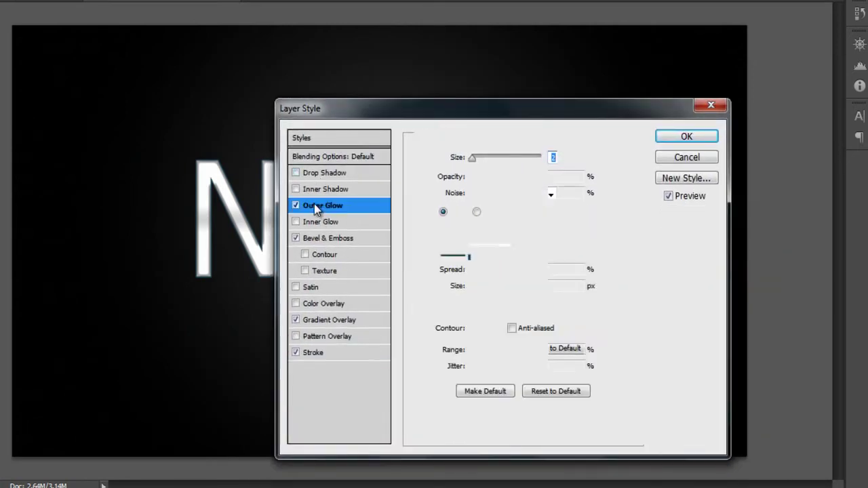
pyautogui.click(459, 211)
pyautogui.click(278, 108)
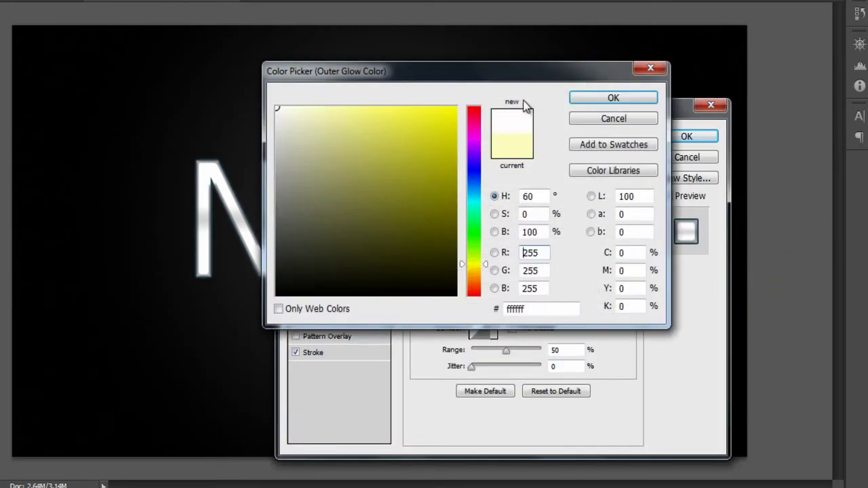
pyautogui.click(580, 103)
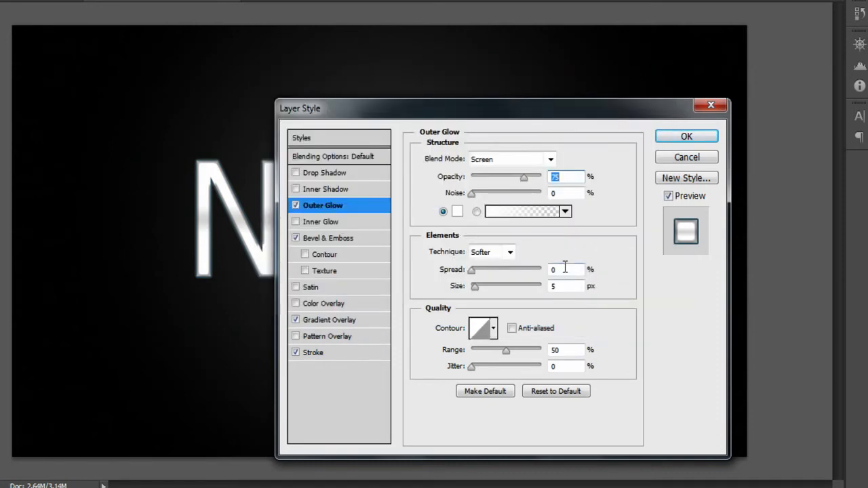
pyautogui.click(565, 269)
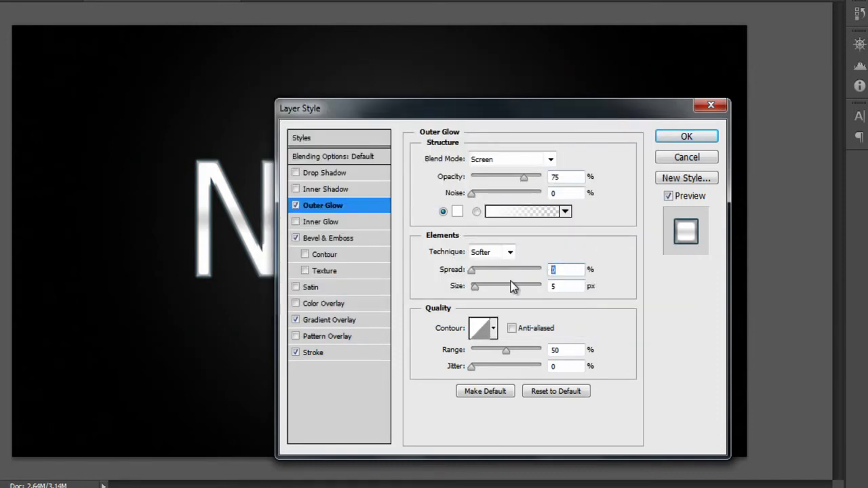
pyautogui.write('14')
pyautogui.click(568, 287)
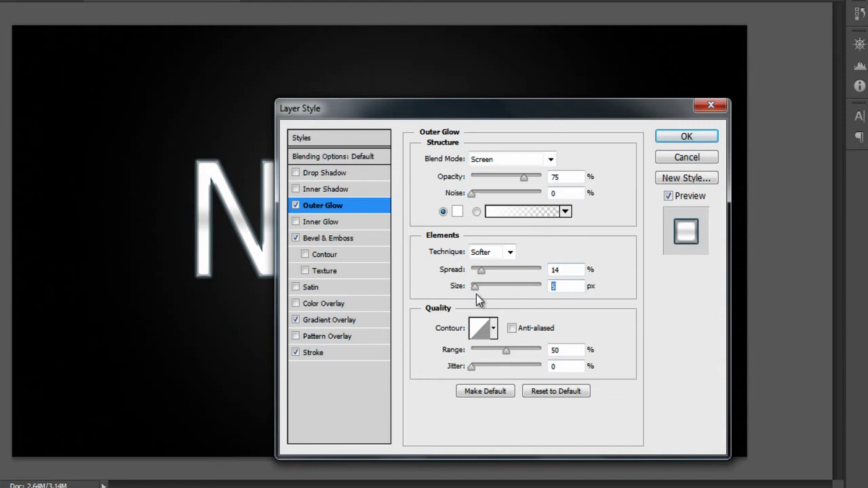
pyautogui.write('16')
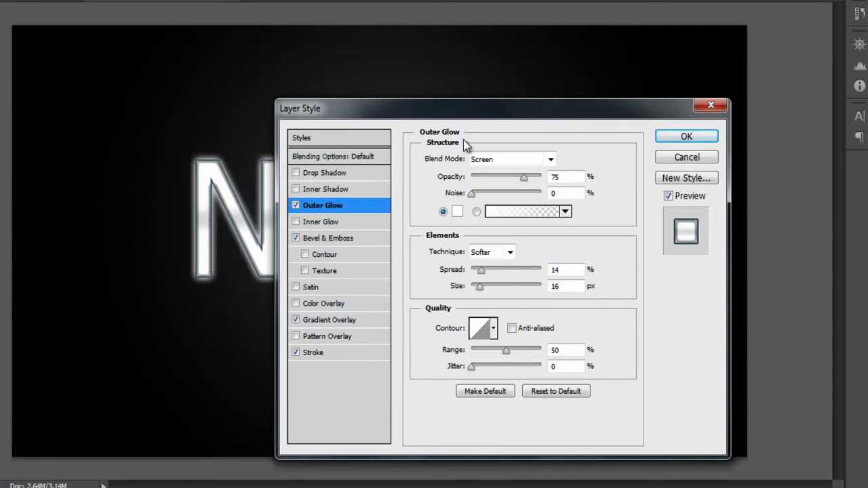
pyautogui.moveTo(450, 111); pyautogui.dragTo(391, 405)
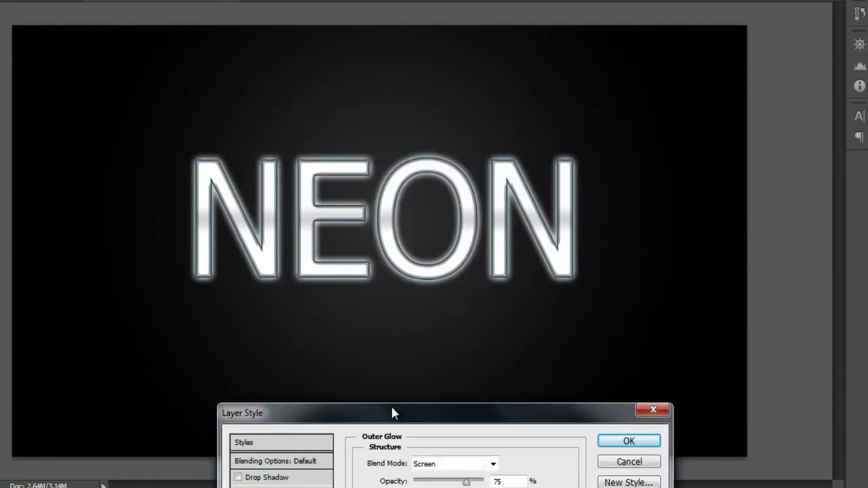
pyautogui.click(637, 445)
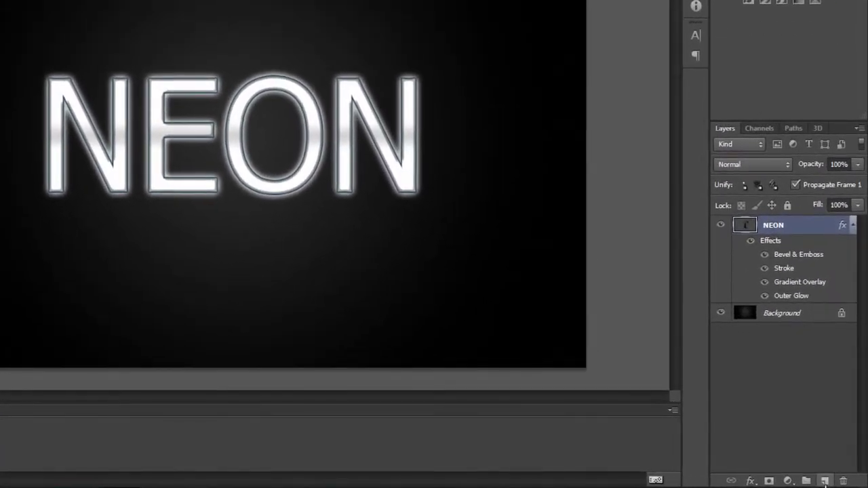
# Add Layer 1 and choose a soft round brush about 185 px wide
pyautogui.click(824, 481)
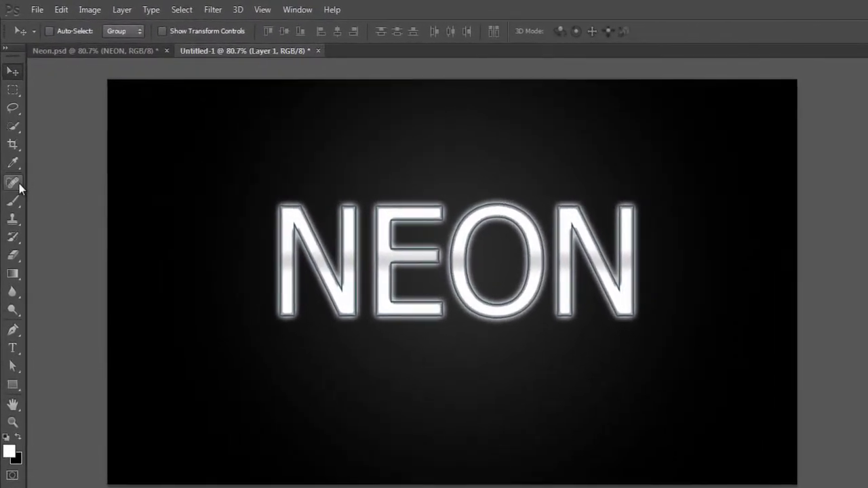
pyautogui.click(13, 202)
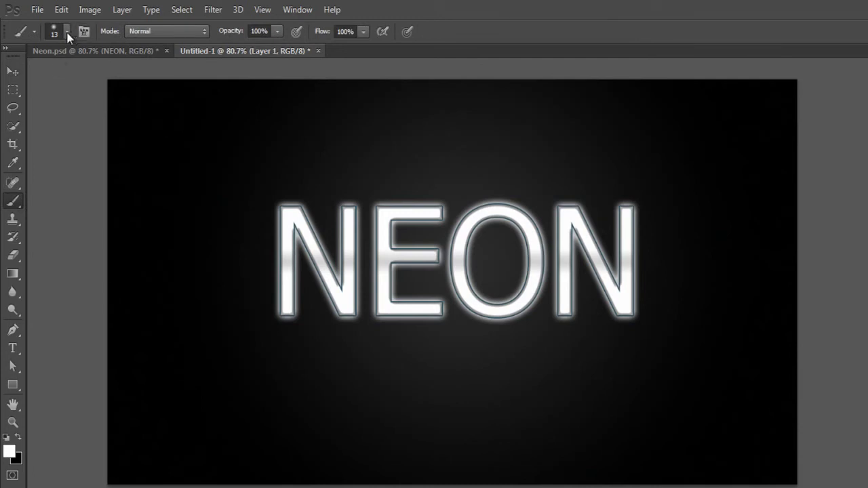
pyautogui.click(66, 31)
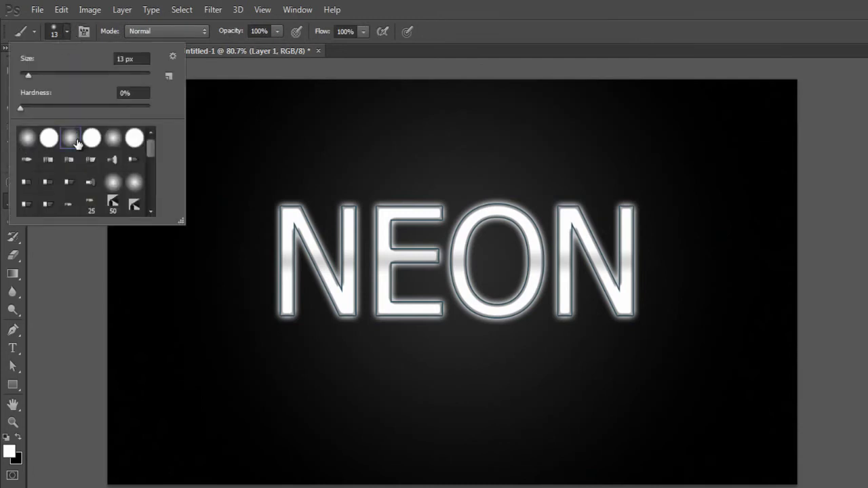
pyautogui.moveTo(57, 77); pyautogui.dragTo(82, 77)
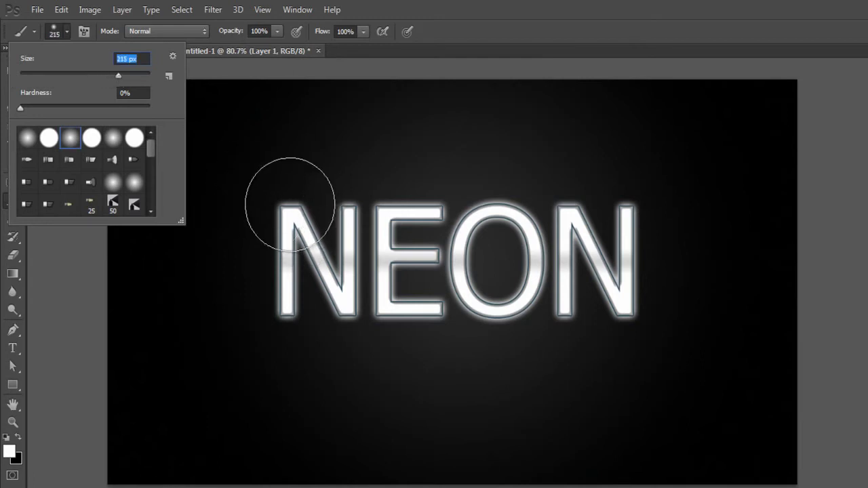
pyautogui.moveTo(108, 75)
pyautogui.mouseDown()
pyautogui.moveTo(118, 79)
pyautogui.moveTo(113, 84)
pyautogui.mouseUp()
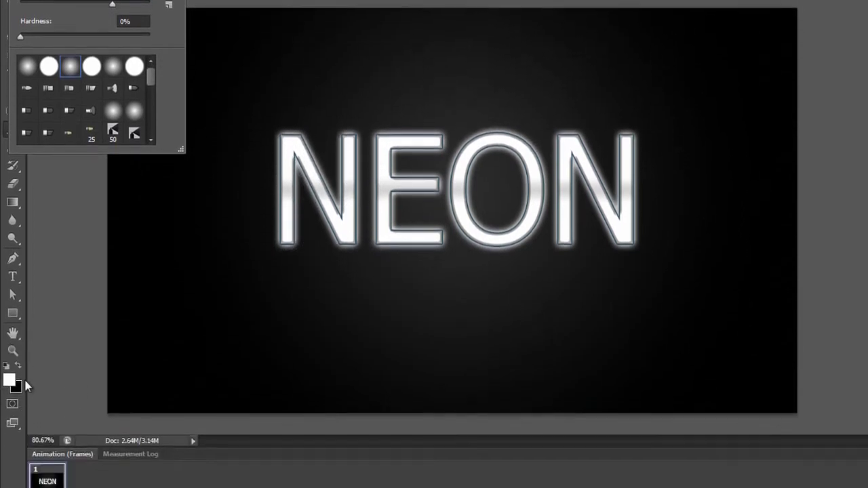
# Paint a magenta stroke down over the first N
pyautogui.click(10, 452)
pyautogui.click(10, 452)
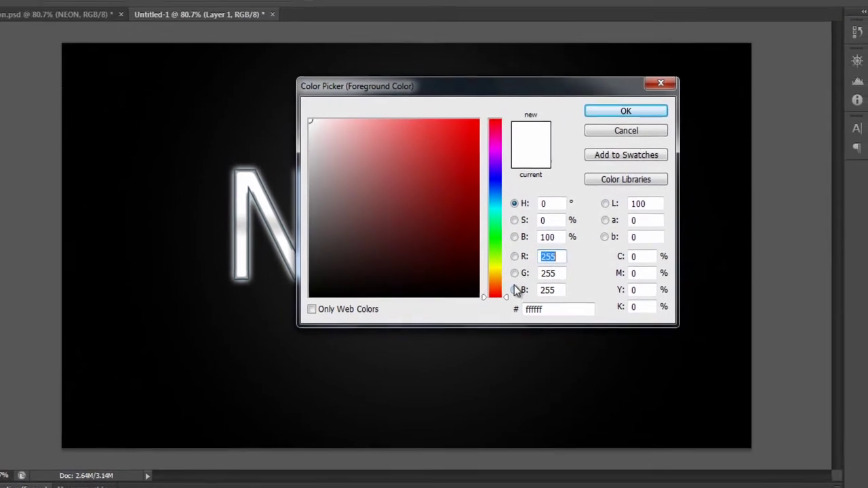
pyautogui.moveTo(540, 243); pyautogui.dragTo(545, 139)
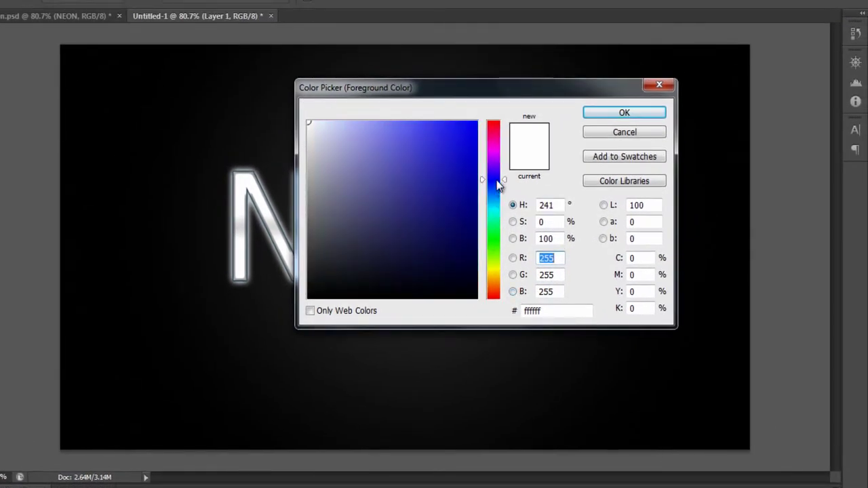
pyautogui.moveTo(498, 185); pyautogui.dragTo(491, 156)
pyautogui.moveTo(434, 151); pyautogui.dragTo(427, 133)
pyautogui.press('Return')
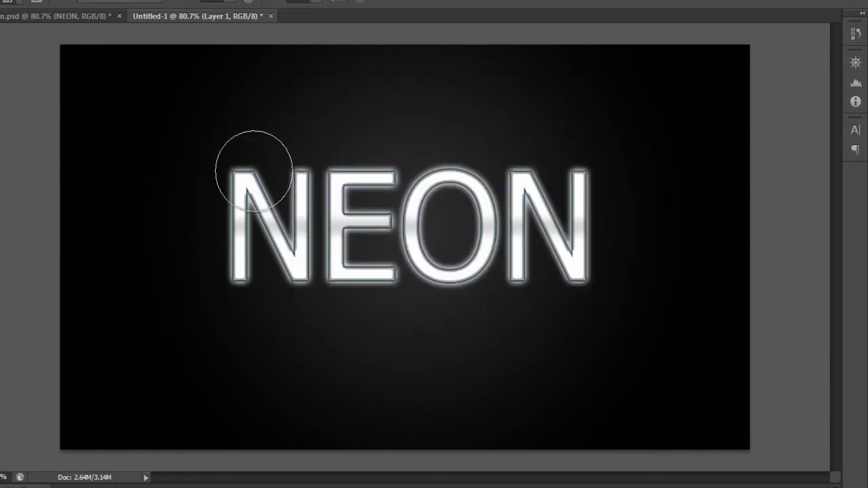
pyautogui.moveTo(228, 95)
pyautogui.mouseDown()
pyautogui.moveTo(225, 321)
pyautogui.moveTo(248, 145)
pyautogui.moveTo(242, 194)
pyautogui.moveTo(255, 325)
pyautogui.moveTo(264, 145)
pyautogui.moveTo(278, 197)
pyautogui.moveTo(285, 324)
pyautogui.moveTo(285, 120)
pyautogui.moveTo(277, 265)
pyautogui.mouseUp()
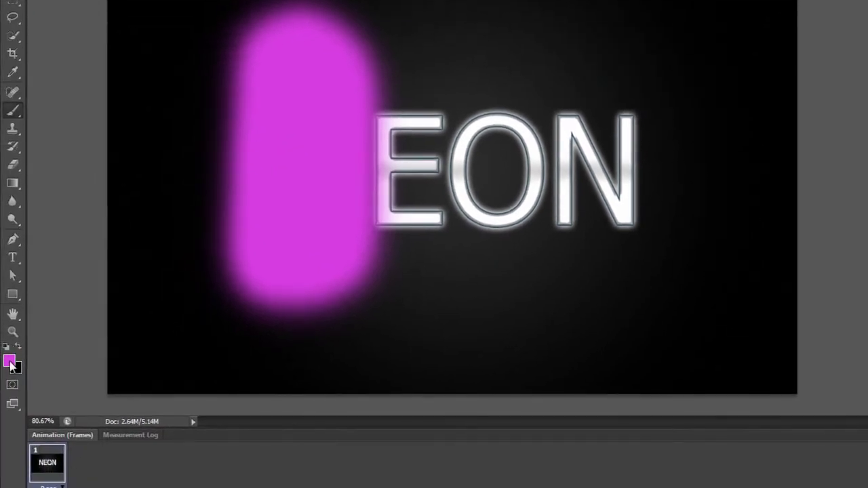
# Paint a light blue stroke over the letter E
pyautogui.click(10, 363)
pyautogui.click(483, 210)
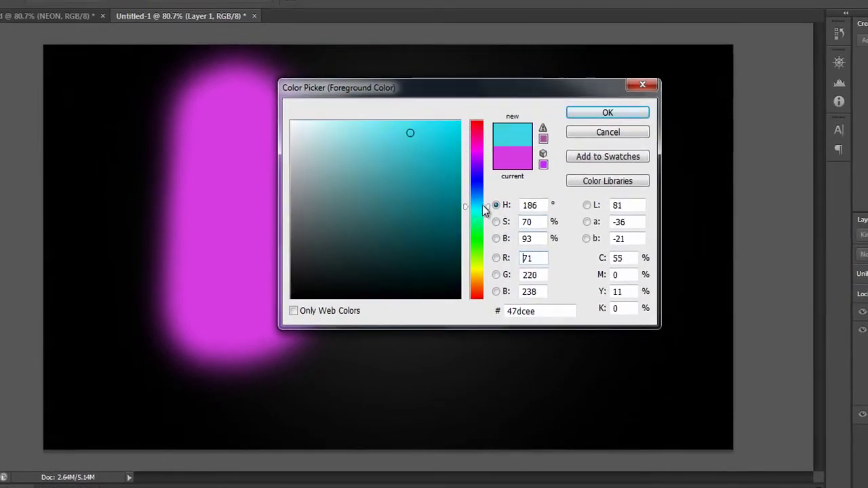
pyautogui.moveTo(483, 210); pyautogui.dragTo(396, 205)
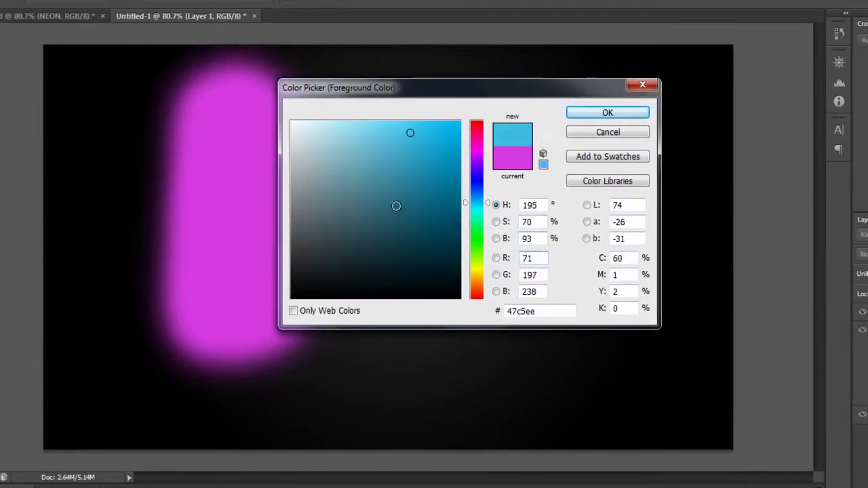
pyautogui.click(595, 114)
pyautogui.moveTo(332, 145)
pyautogui.mouseDown()
pyautogui.moveTo(318, 236)
pyautogui.moveTo(332, 243)
pyautogui.moveTo(334, 276)
pyautogui.moveTo(339, 153)
pyautogui.moveTo(346, 297)
pyautogui.moveTo(352, 146)
pyautogui.moveTo(355, 231)
pyautogui.moveTo(341, 312)
pyautogui.moveTo(318, 165)
pyautogui.moveTo(318, 297)
pyautogui.mouseUp()
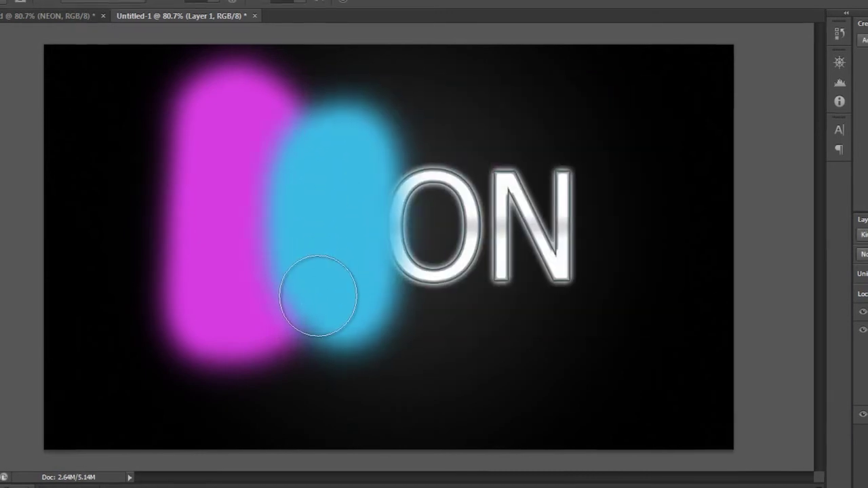
# Paint a bright green stroke over the letter O
pyautogui.click(9, 400)
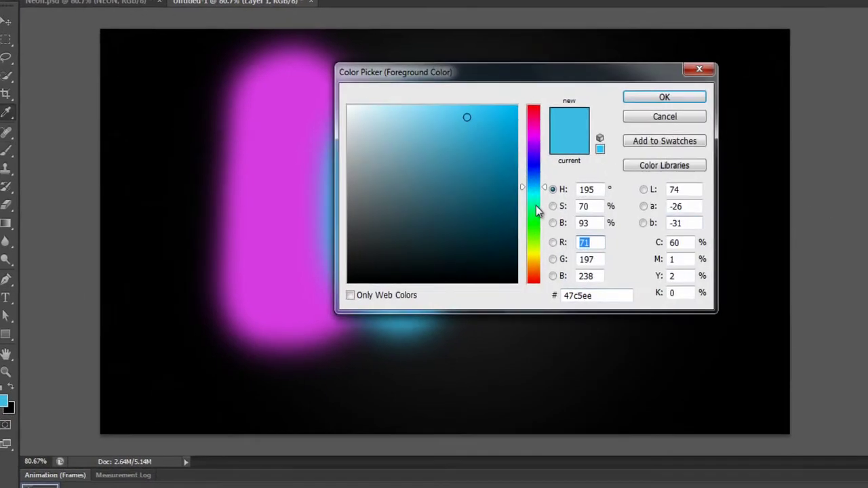
pyautogui.moveTo(535, 205)
pyautogui.mouseDown()
pyautogui.moveTo(535, 229)
pyautogui.moveTo(535, 215)
pyautogui.mouseUp()
pyautogui.moveTo(474, 117); pyautogui.dragTo(489, 107)
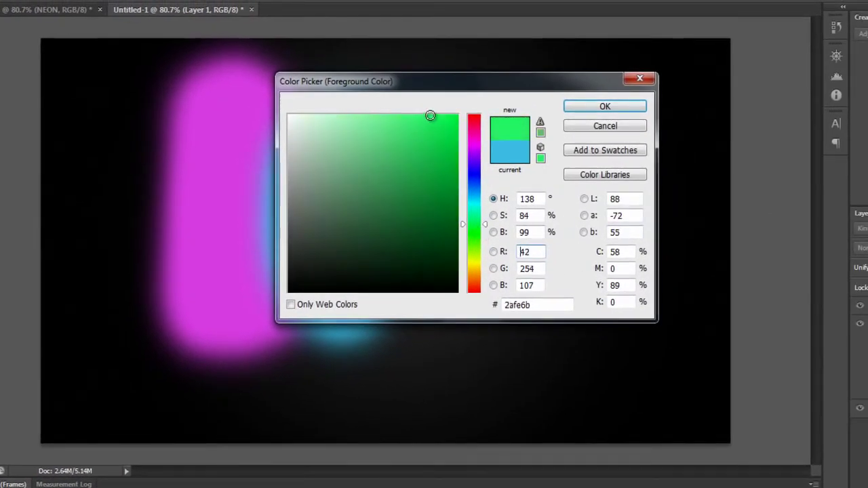
pyautogui.click(624, 107)
pyautogui.moveTo(416, 142)
pyautogui.mouseDown()
pyautogui.moveTo(419, 267)
pyautogui.moveTo(435, 232)
pyautogui.moveTo(428, 151)
pyautogui.moveTo(430, 266)
pyautogui.moveTo(458, 182)
pyautogui.moveTo(442, 241)
pyautogui.moveTo(436, 234)
pyautogui.moveTo(423, 262)
pyautogui.moveTo(405, 178)
pyautogui.mouseUp()
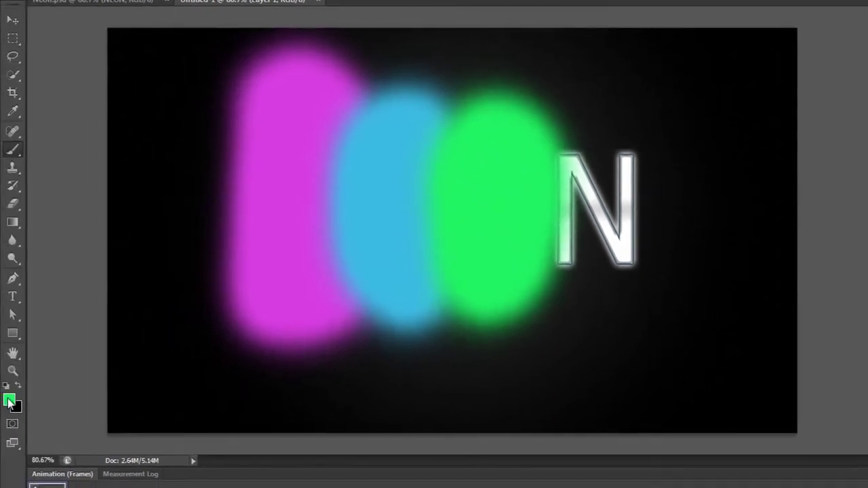
# Paint a purple stroke over the last N
pyautogui.click(10, 398)
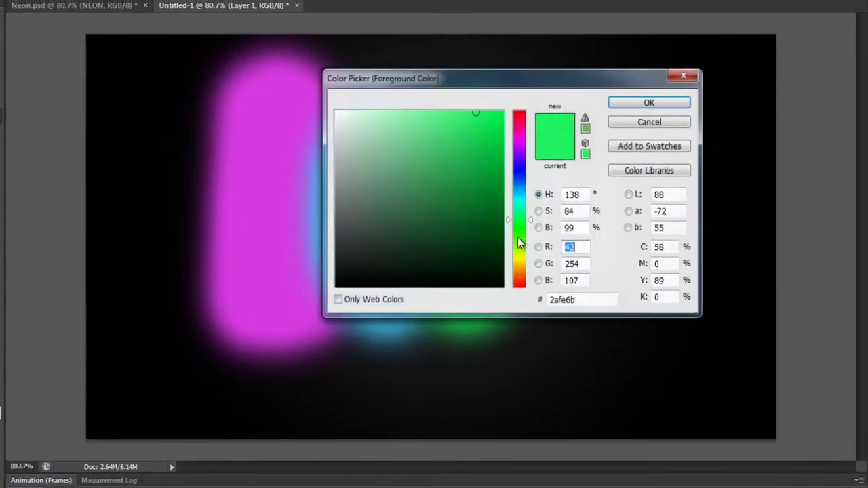
pyautogui.moveTo(518, 243); pyautogui.dragTo(519, 145)
pyautogui.moveTo(459, 135); pyautogui.dragTo(469, 123)
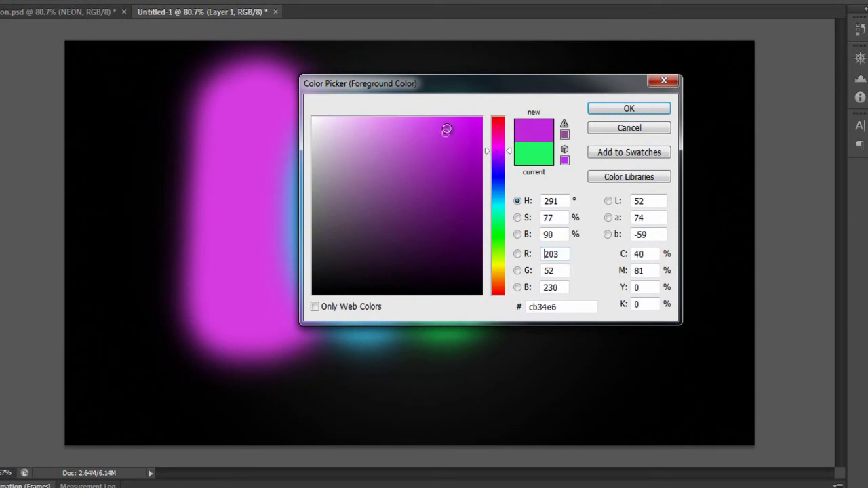
pyautogui.click(448, 125)
pyautogui.click(597, 107)
pyautogui.moveTo(542, 136)
pyautogui.mouseDown()
pyautogui.moveTo(542, 271)
pyautogui.moveTo(540, 129)
pyautogui.moveTo(565, 272)
pyautogui.moveTo(567, 169)
pyautogui.moveTo(581, 271)
pyautogui.moveTo(578, 119)
pyautogui.moveTo(567, 237)
pyautogui.mouseUp()
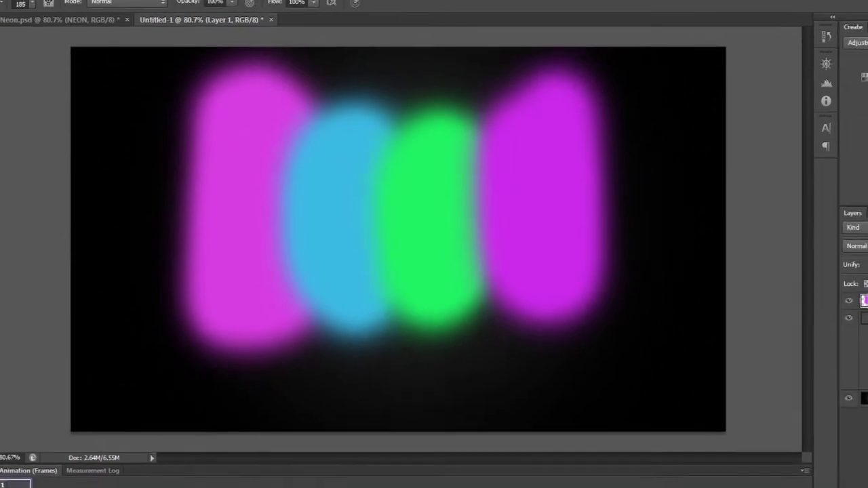
# Apply a Gaussian Blur with an 89.2 px radius to Layer 1's colour strokes
pyautogui.press('v')
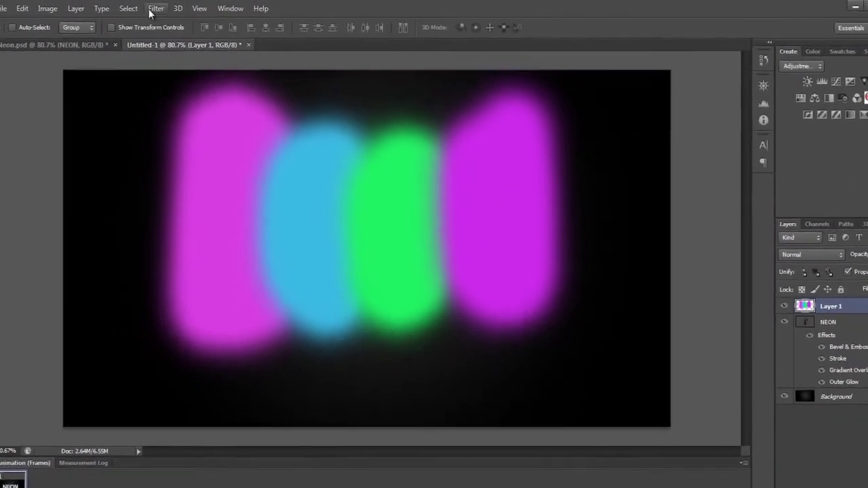
pyautogui.click(173, 7)
pyautogui.moveTo(283, 122)
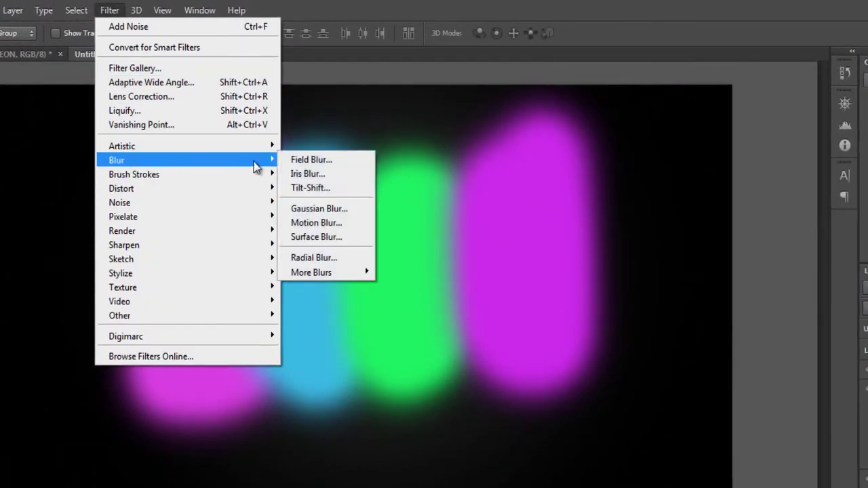
pyautogui.click(343, 209)
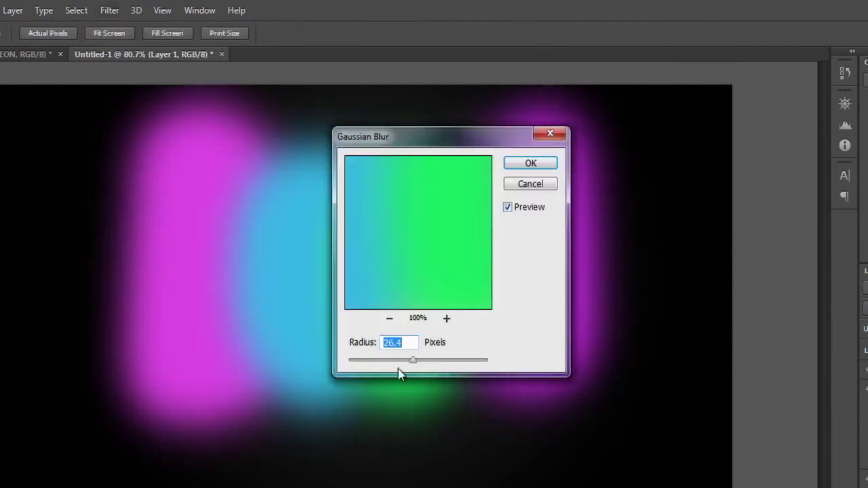
pyautogui.moveTo(413, 360); pyautogui.dragTo(441, 360)
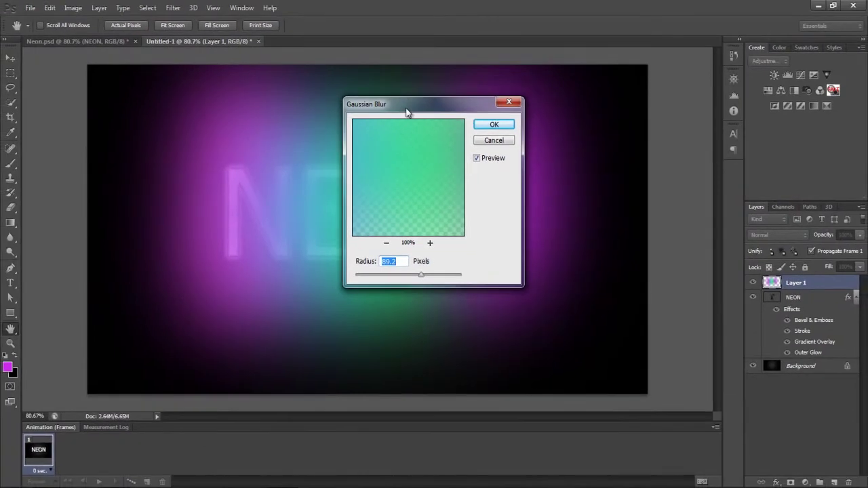
pyautogui.moveTo(415, 143); pyautogui.dragTo(452, 389)
pyautogui.moveTo(435, 305); pyautogui.dragTo(431, 334)
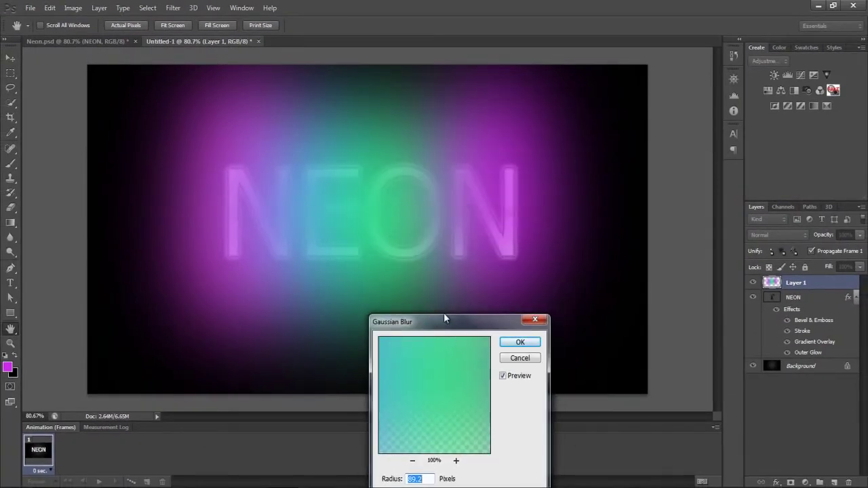
pyautogui.moveTo(442, 317); pyautogui.dragTo(434, 70)
pyautogui.click(511, 95)
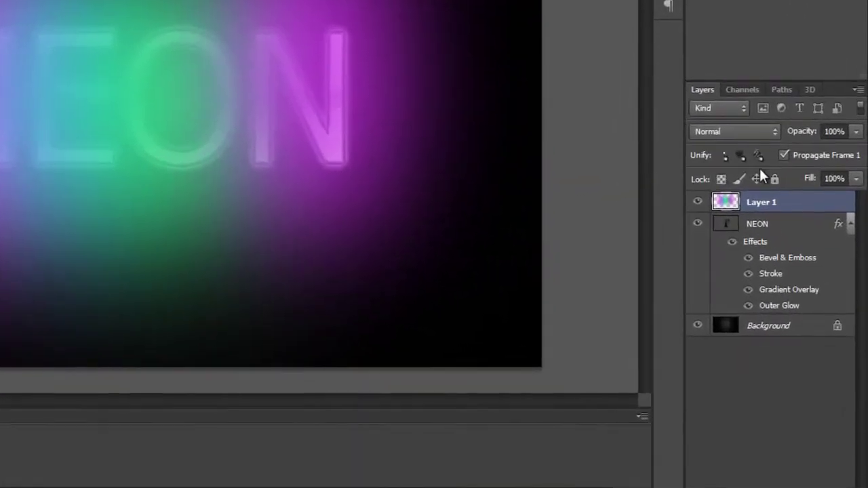
# Set Layer 1's blend mode to Overlay and compare the result with Neon.psd
pyautogui.click(722, 131)
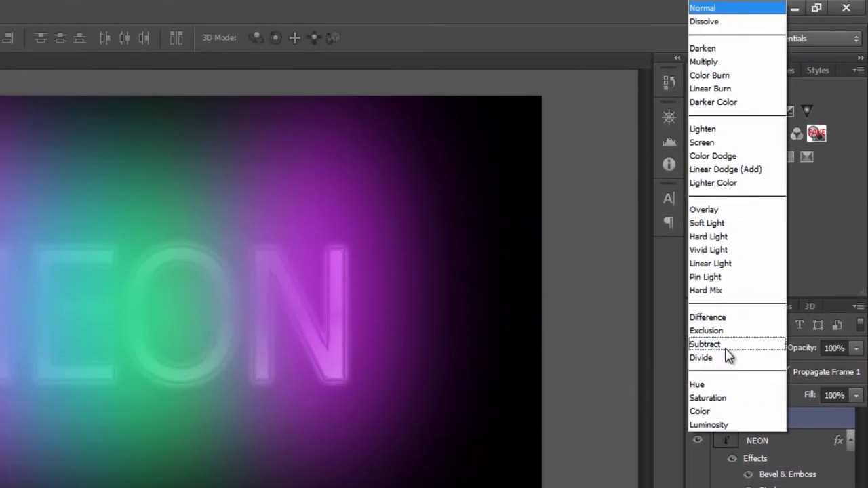
pyautogui.click(728, 211)
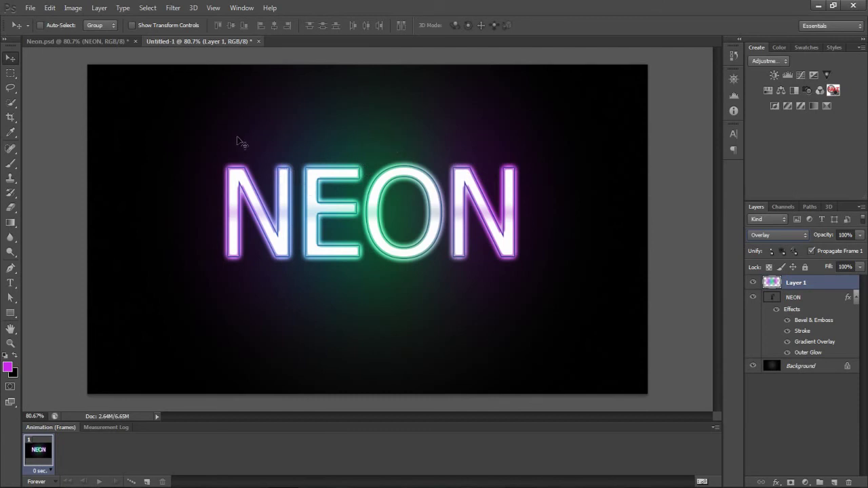
pyautogui.click(106, 42)
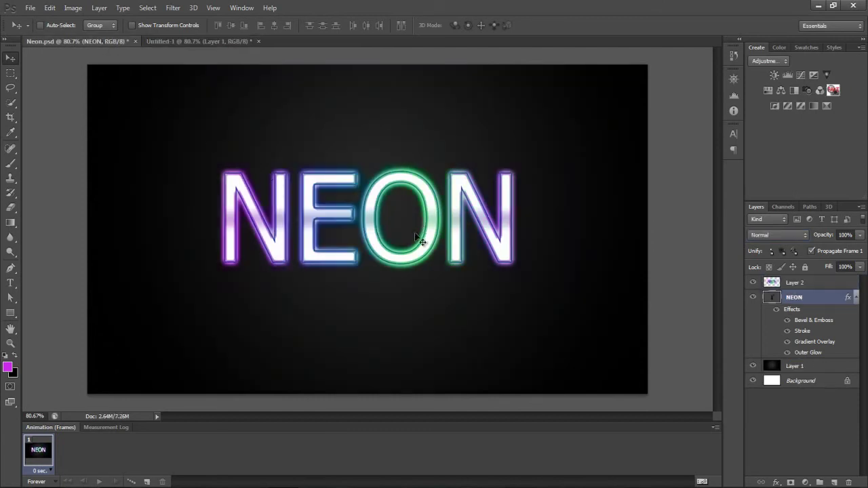
pyautogui.click(196, 41)
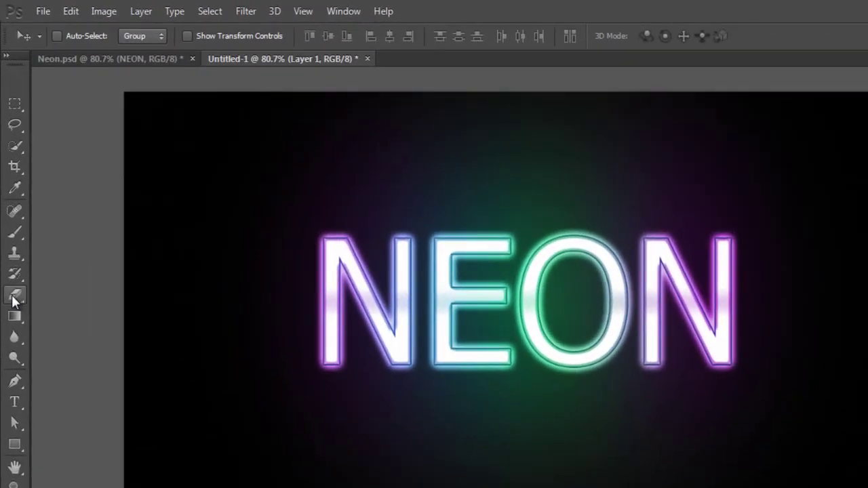
# Select the Eraser tool and set its brush size to about 93 px
pyautogui.click(13, 247)
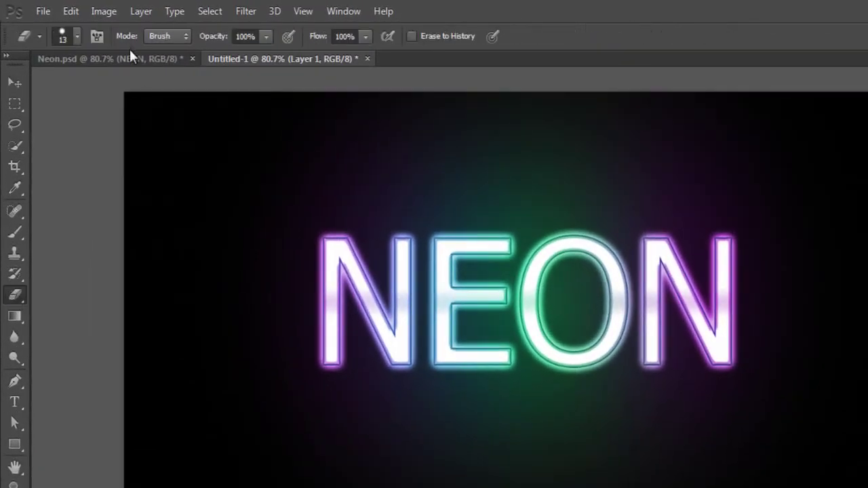
pyautogui.click(76, 38)
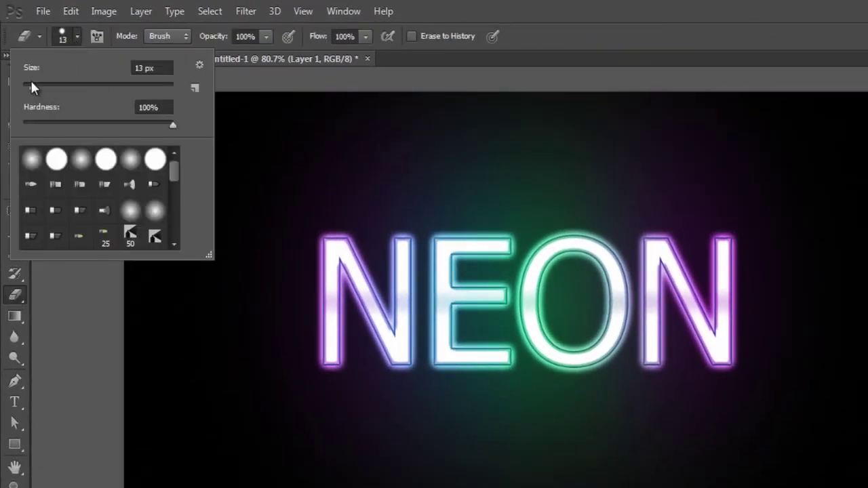
pyautogui.moveTo(79, 91); pyautogui.dragTo(124, 89)
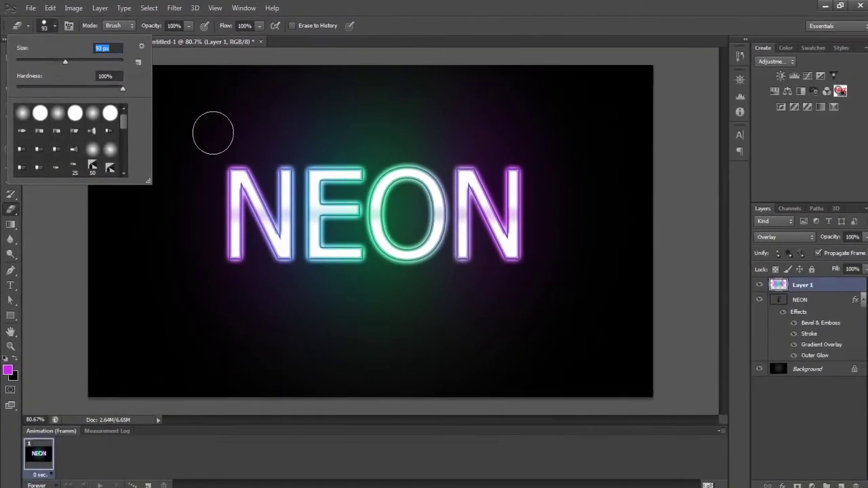
pyautogui.press('Return')
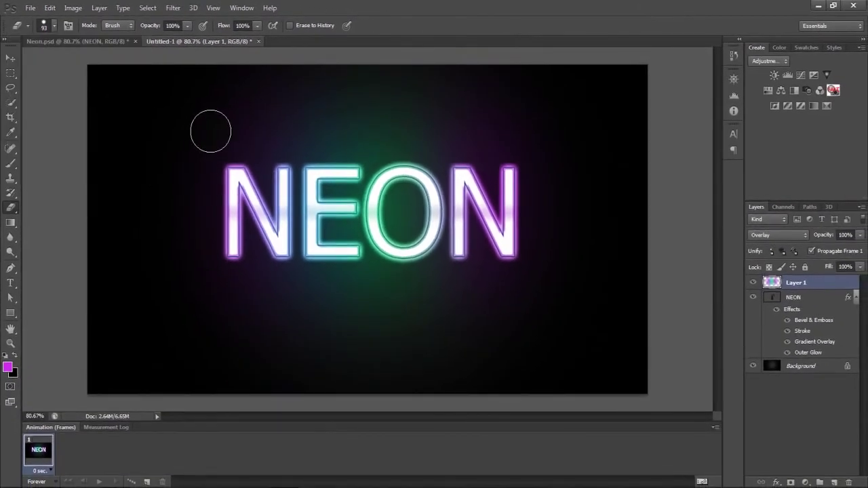
# Erase the coloured haze above and below the NEON letters
pyautogui.moveTo(397, 141)
pyautogui.mouseDown()
pyautogui.moveTo(492, 136)
pyautogui.moveTo(106, 118)
pyautogui.moveTo(449, 69)
pyautogui.mouseUp()
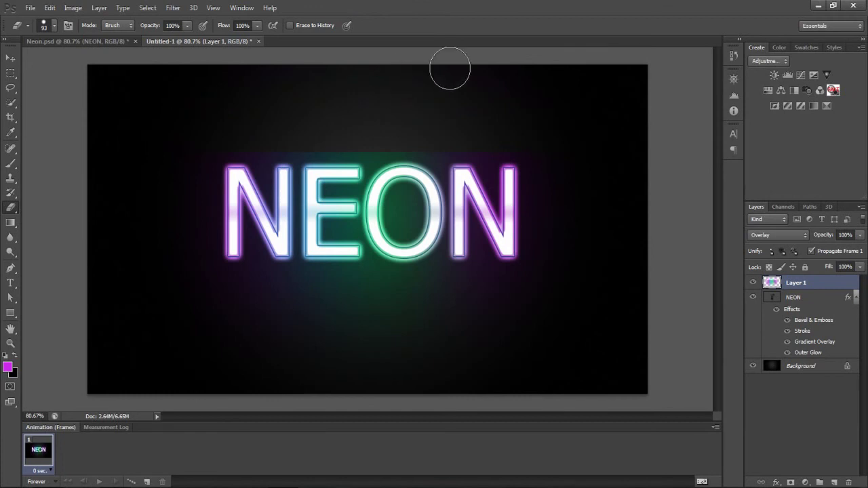
pyautogui.moveTo(259, 341)
pyautogui.mouseDown()
pyautogui.moveTo(193, 302)
pyautogui.moveTo(202, 292)
pyautogui.moveTo(569, 307)
pyautogui.moveTo(598, 299)
pyautogui.moveTo(391, 330)
pyautogui.moveTo(441, 323)
pyautogui.moveTo(212, 338)
pyautogui.mouseUp()
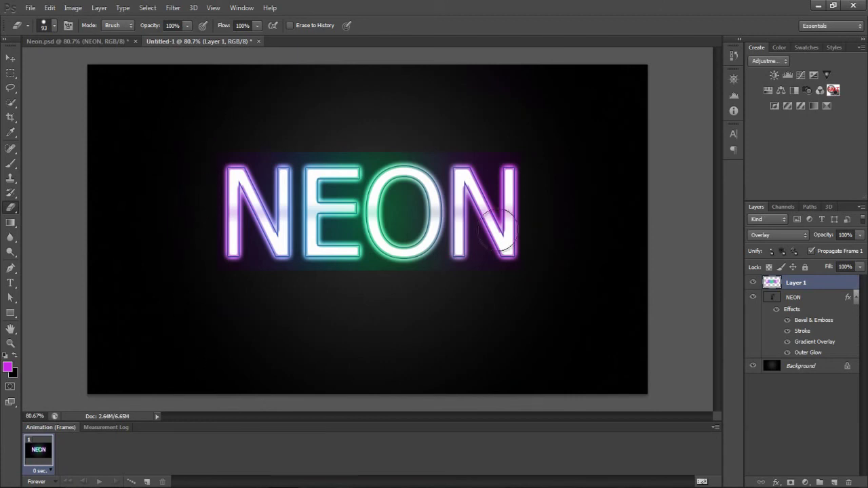
pyautogui.scroll(5, 407, 295)
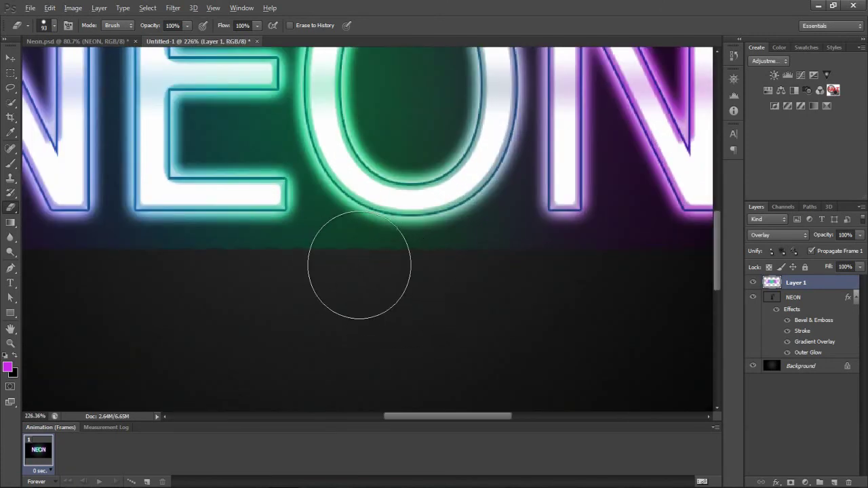
# Shrink the eraser to about 21 px and erase glow patches below the E, O and N
pyautogui.click(44, 26)
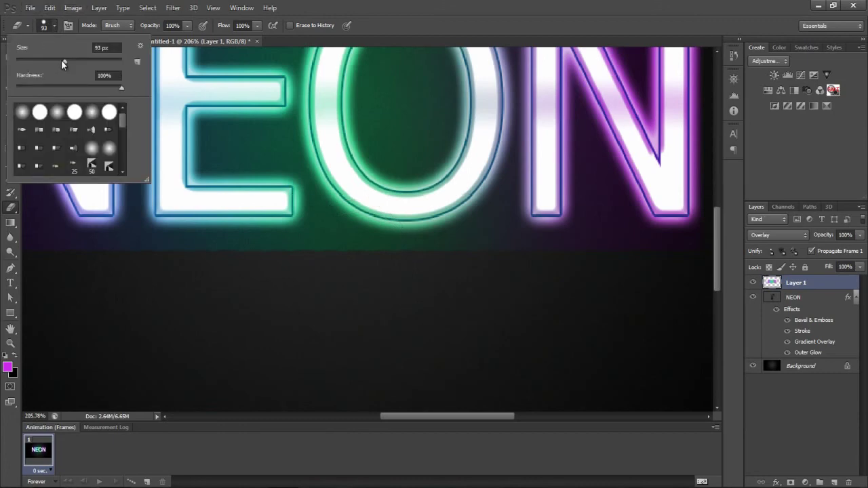
pyautogui.moveTo(31, 63); pyautogui.dragTo(26, 62)
pyautogui.click(305, 261)
pyautogui.moveTo(306, 248)
pyautogui.mouseDown()
pyautogui.moveTo(315, 194)
pyautogui.moveTo(364, 246)
pyautogui.moveTo(402, 257)
pyautogui.mouseUp()
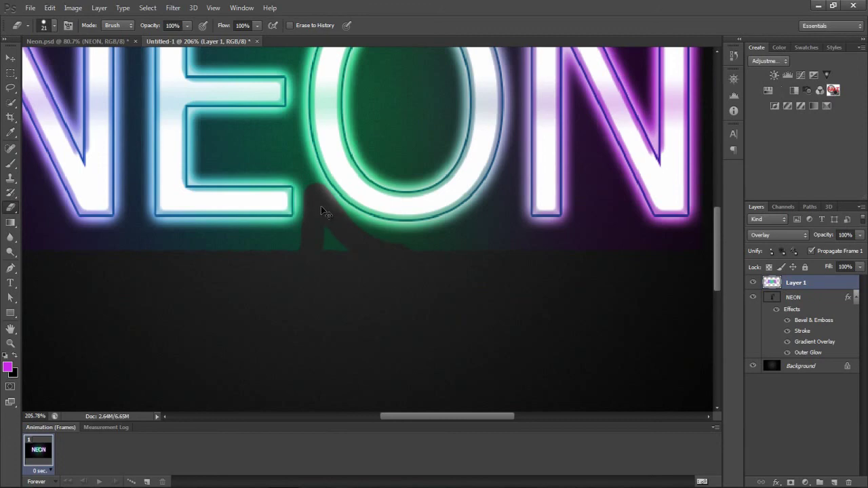
pyautogui.moveTo(326, 212)
pyautogui.mouseDown()
pyautogui.moveTo(368, 252)
pyautogui.moveTo(403, 263)
pyautogui.moveTo(297, 245)
pyautogui.moveTo(283, 257)
pyautogui.moveTo(330, 247)
pyautogui.moveTo(149, 245)
pyautogui.mouseUp()
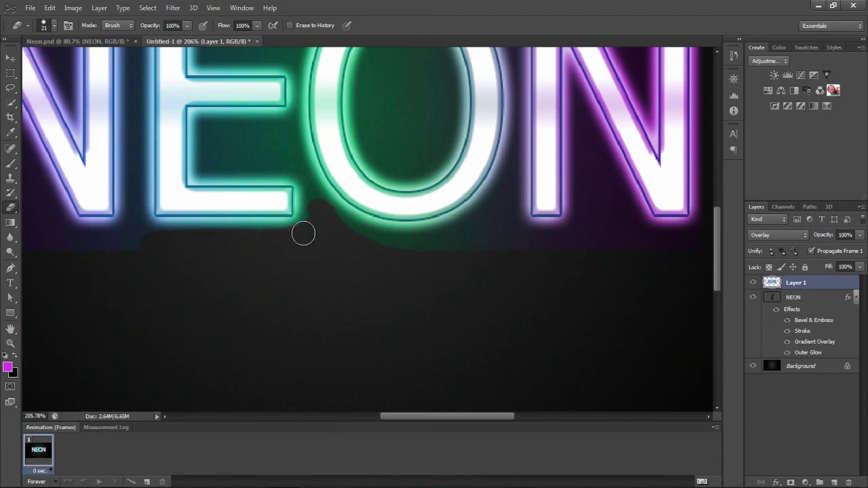
pyautogui.moveTo(144, 239); pyautogui.dragTo(76, 240)
pyautogui.moveTo(496, 419); pyautogui.dragTo(453, 414)
# Erase the coloured fill inside the O and fit the image on screen
pyautogui.scroll(3, 513, 124)
pyautogui.scroll(1, 475, 118)
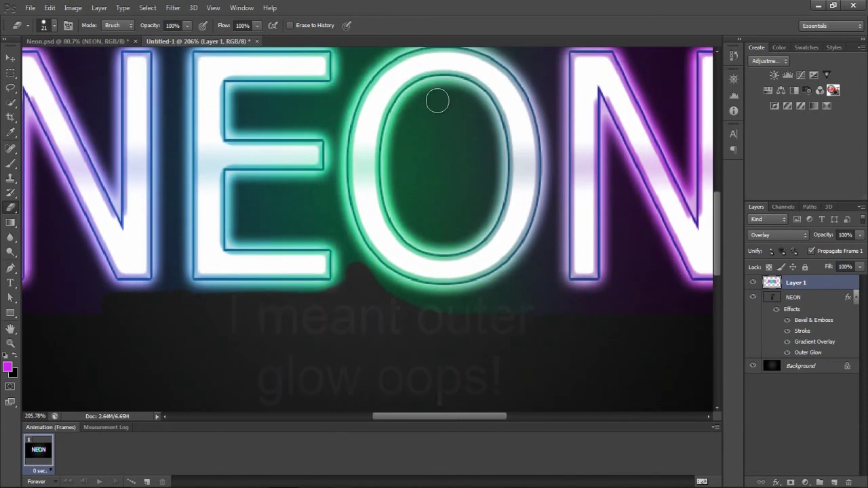
pyautogui.moveTo(440, 96)
pyautogui.mouseDown()
pyautogui.moveTo(409, 143)
pyautogui.moveTo(410, 195)
pyautogui.moveTo(421, 216)
pyautogui.moveTo(453, 229)
pyautogui.moveTo(473, 214)
pyautogui.moveTo(484, 148)
pyautogui.moveTo(457, 99)
pyautogui.moveTo(432, 128)
pyautogui.moveTo(447, 209)
pyautogui.moveTo(457, 118)
pyautogui.moveTo(432, 184)
pyautogui.moveTo(449, 122)
pyautogui.moveTo(449, 223)
pyautogui.moveTo(424, 210)
pyautogui.moveTo(411, 178)
pyautogui.moveTo(417, 101)
pyautogui.moveTo(397, 201)
pyautogui.moveTo(408, 228)
pyautogui.moveTo(443, 239)
pyautogui.moveTo(468, 217)
pyautogui.moveTo(474, 160)
pyautogui.moveTo(430, 126)
pyautogui.moveTo(415, 84)
pyautogui.mouseUp()
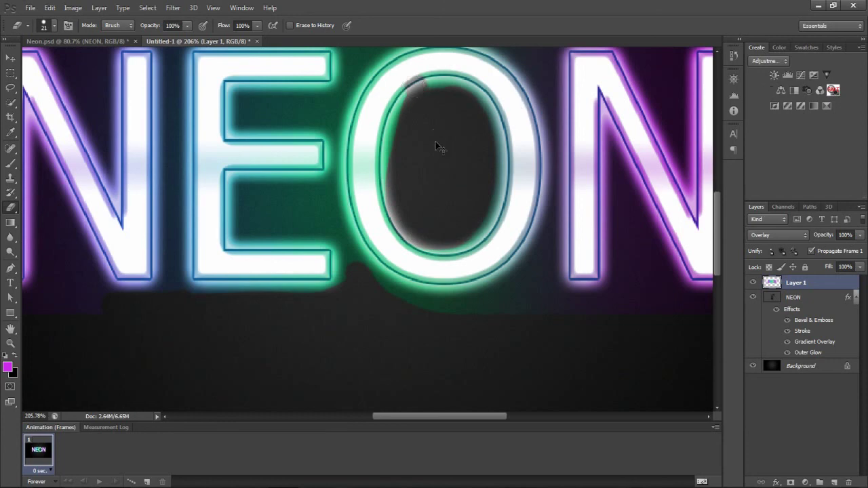
pyautogui.hotkey('ctrl', '0')
# Compare with Neon.psd, then erase the glow's top edge above the letters in Untitled-1
pyautogui.scroll(2, 200, 160)
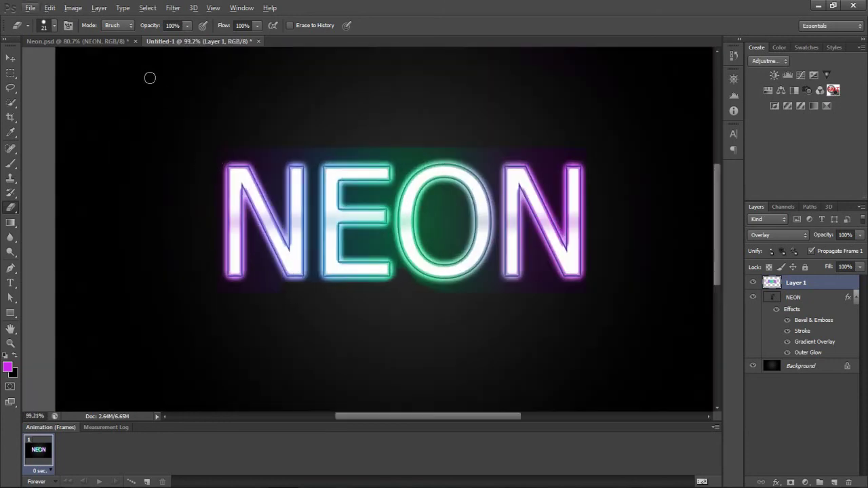
pyautogui.click(50, 43)
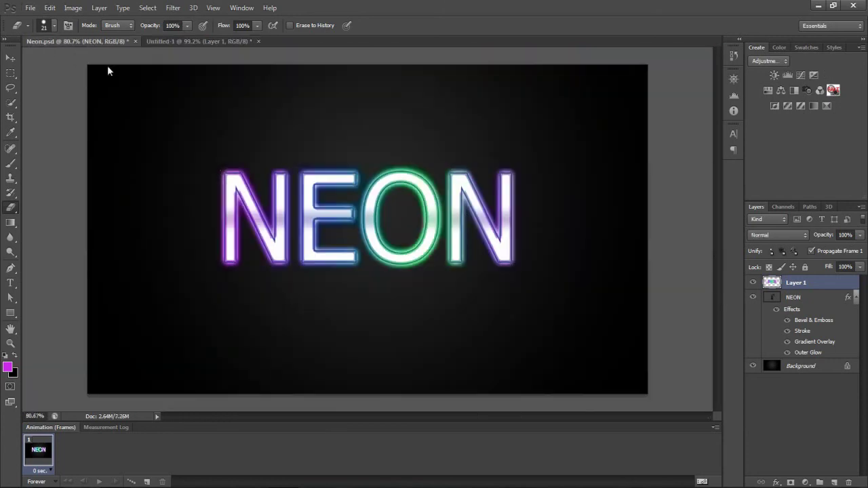
pyautogui.click(193, 39)
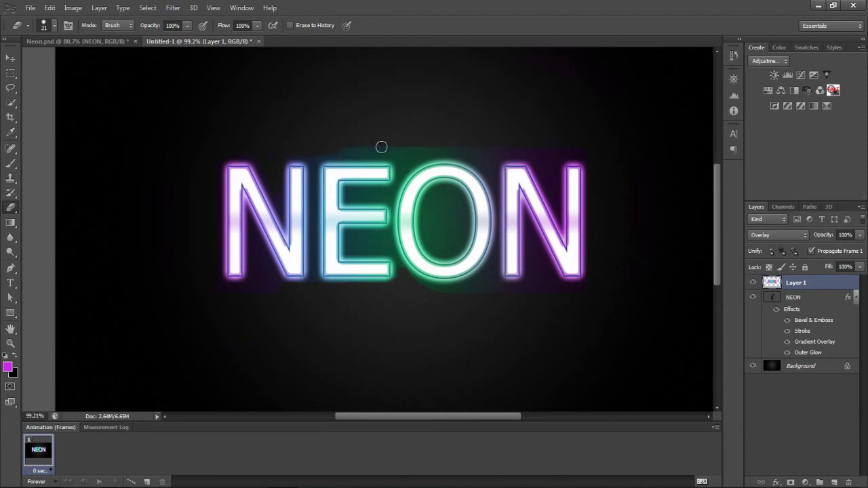
pyautogui.moveTo(381, 147); pyautogui.dragTo(618, 142)
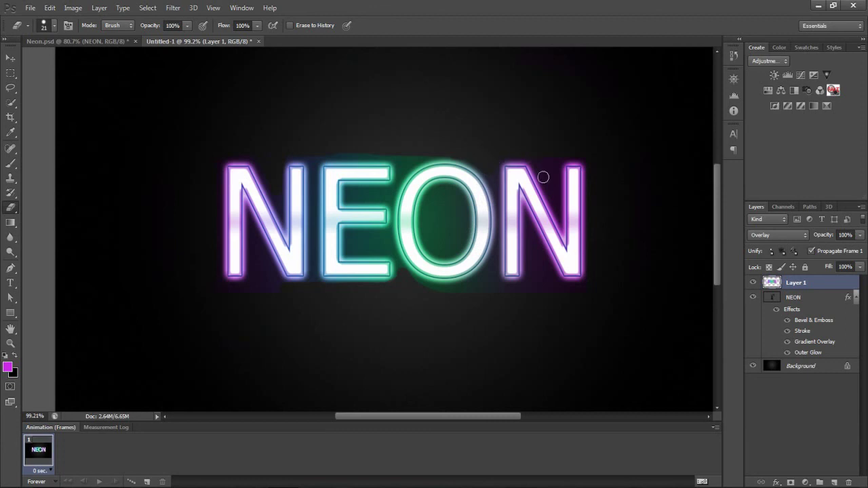
# Zoom out and return to Neon.psd with the Move tool selected
pyautogui.scroll(-2, 362, 275)
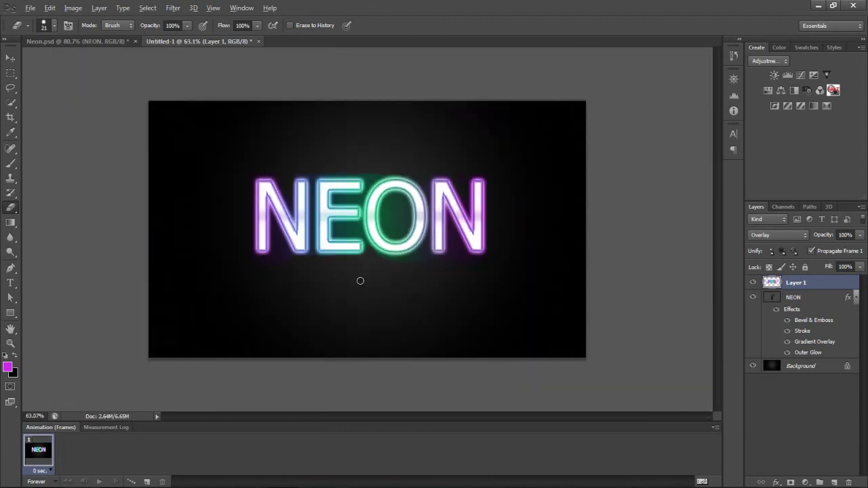
pyautogui.click(80, 45)
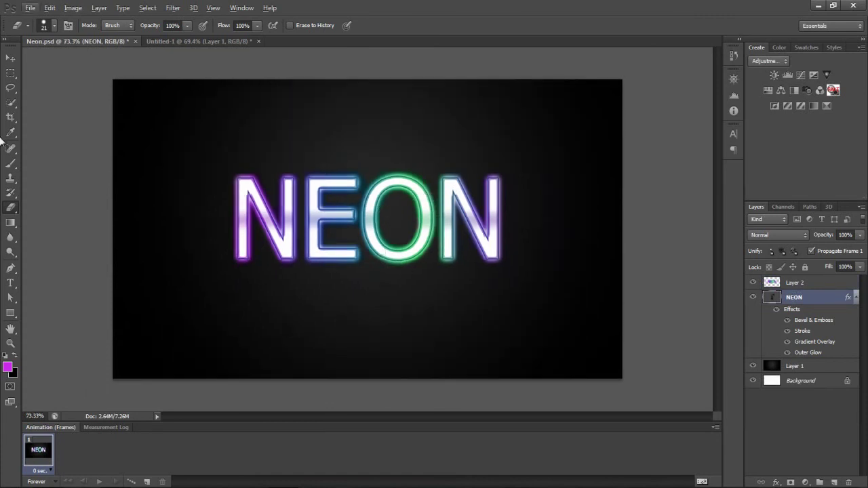
pyautogui.click(10, 59)
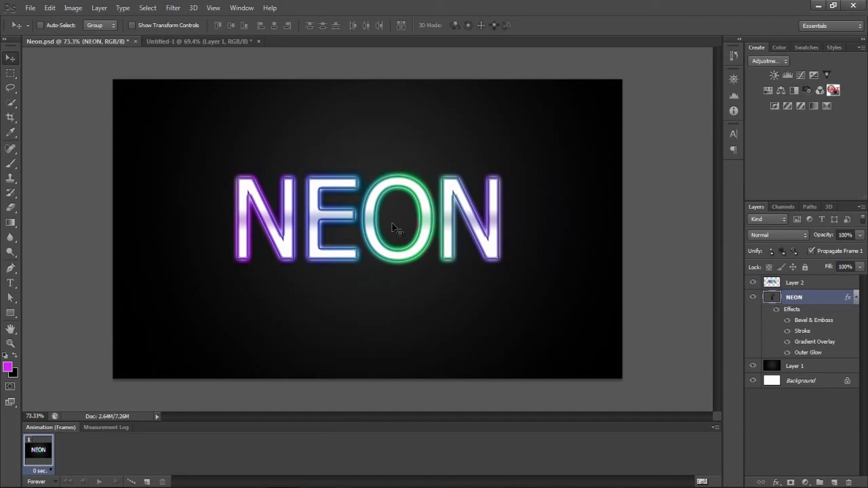